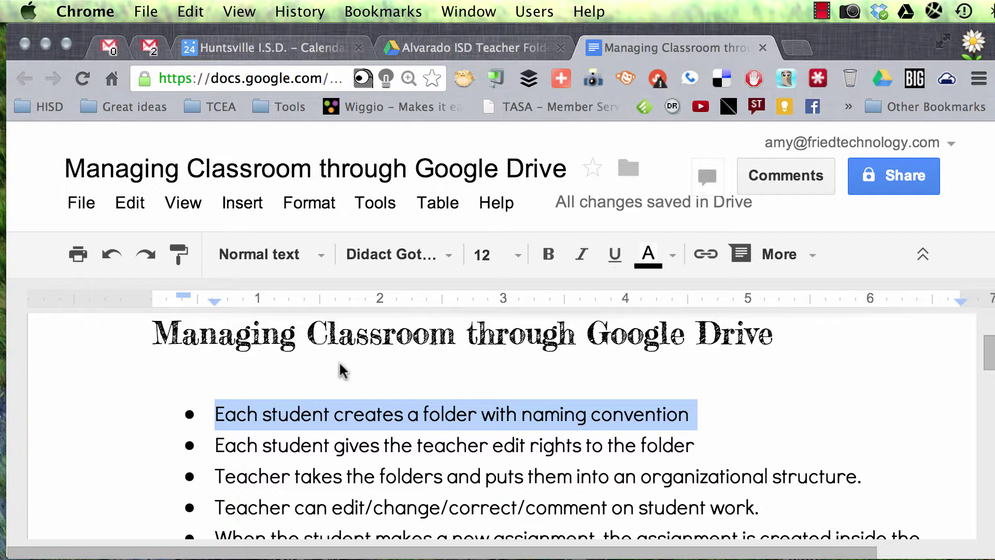
Switch from the classroom-management Google Doc to the Gmail inbox tab.
left_click(121, 47)
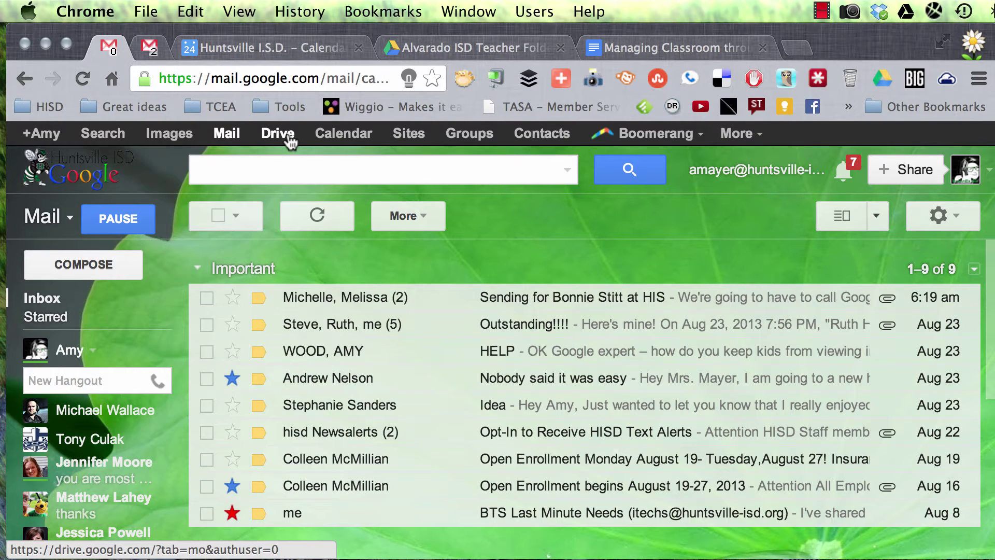
Open Google Drive's My Drive in a new tab and bring up the CREATE menu.
left_click(800, 48)
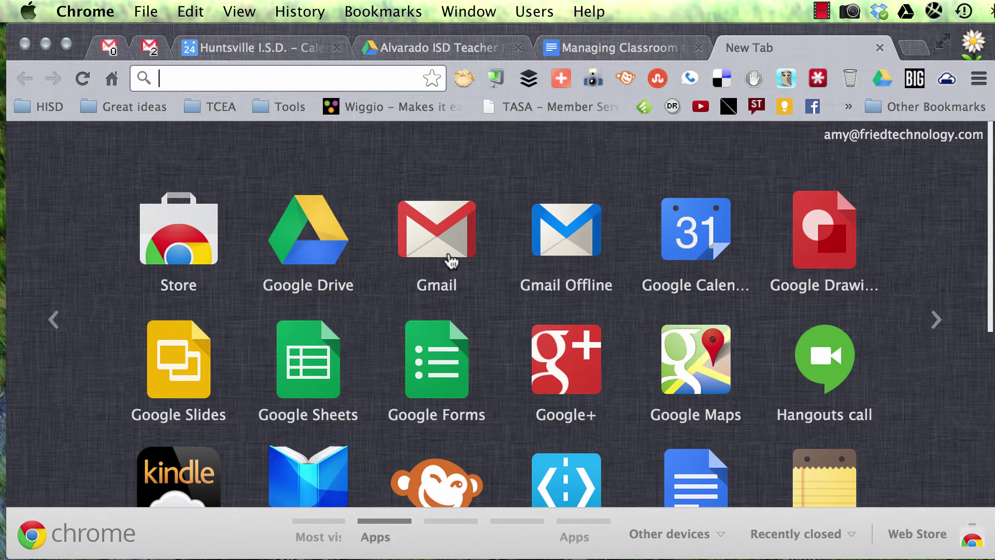
left_click(327, 257)
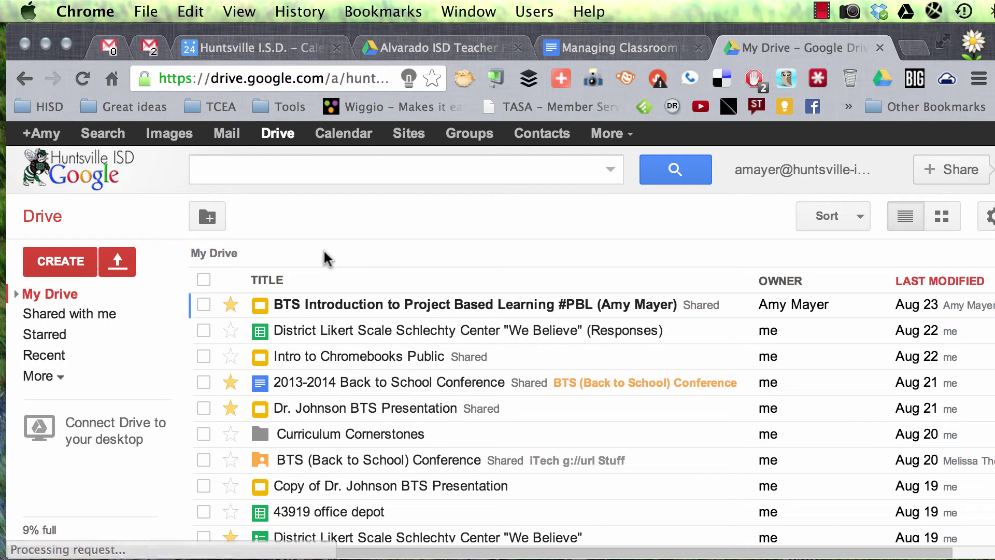
left_click(81, 261)
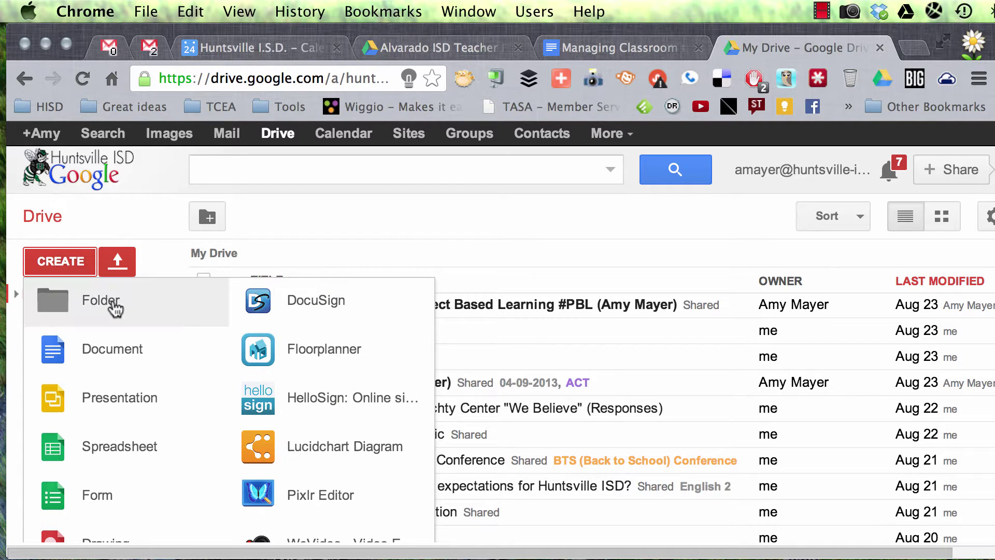
Create a new folder named with the teacher's last and first name plus 'English 3-1st'.
left_click(112, 303)
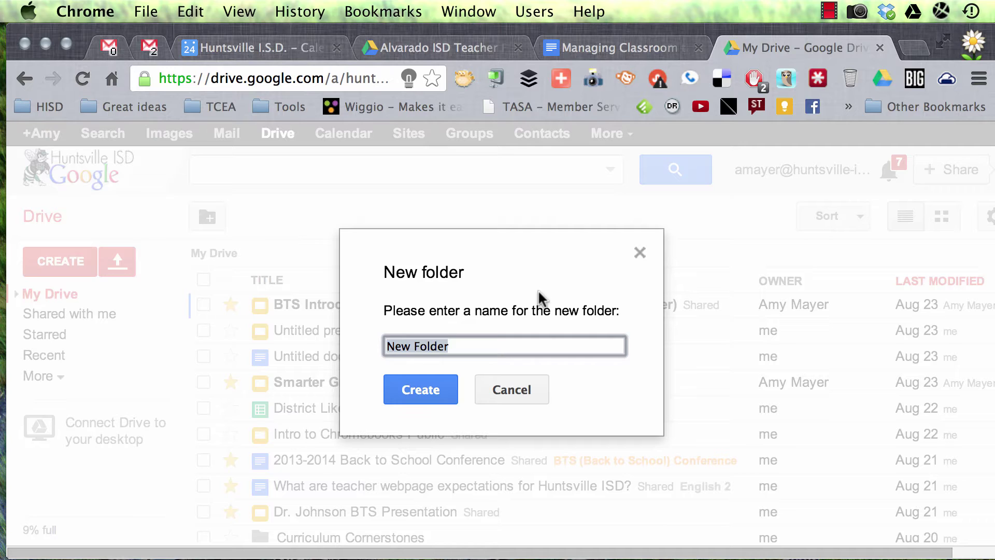
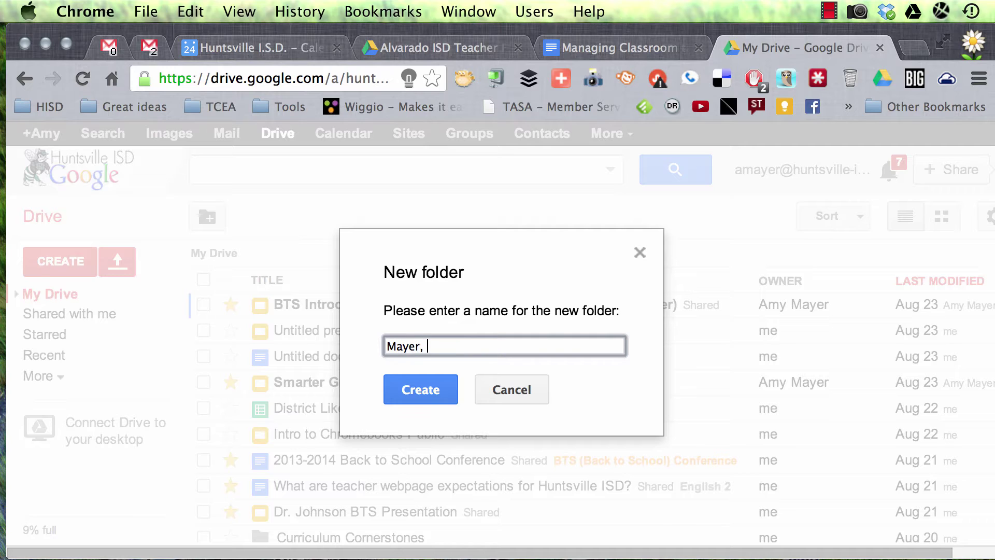
type("English 3")
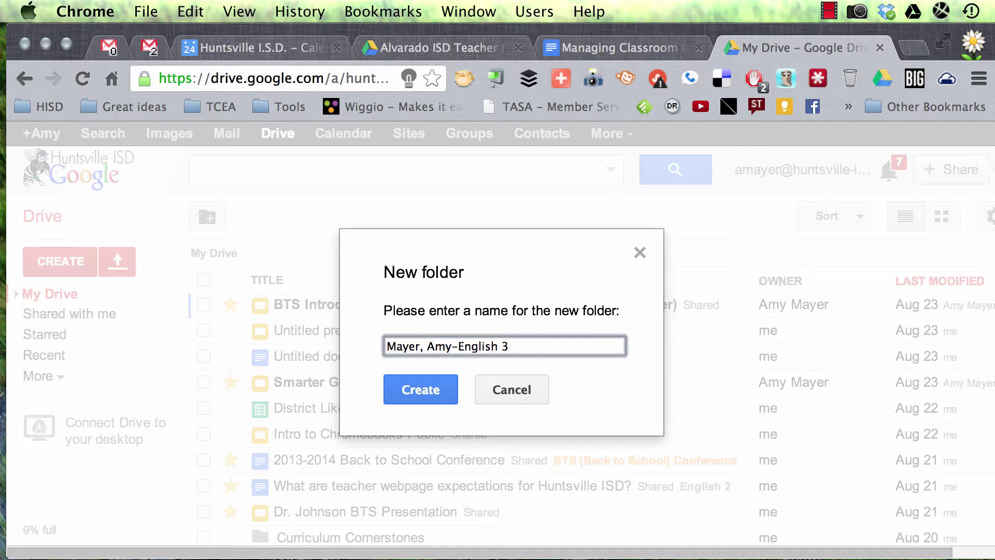
type("-1st")
left_click(437, 391)
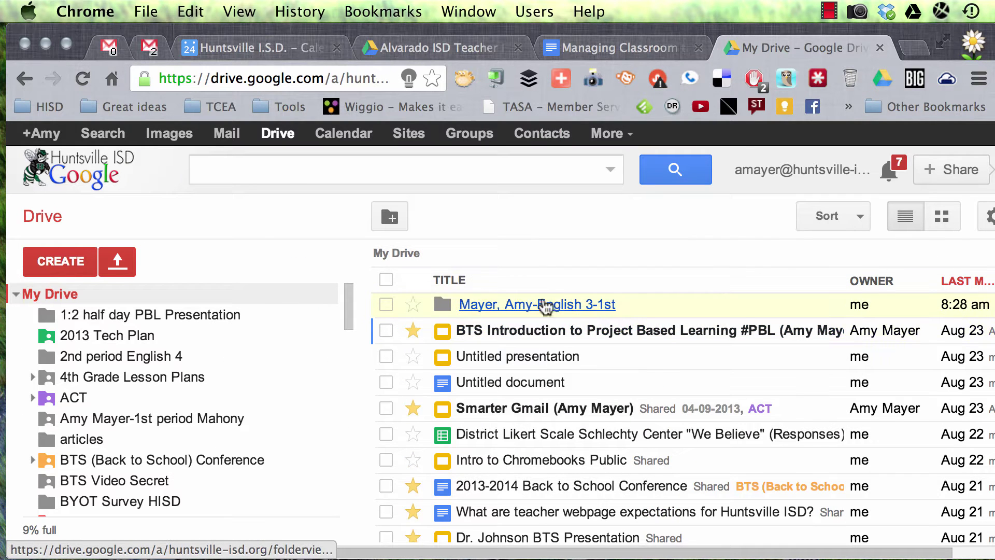
Select the English 3-1st folder and open its Share settings.
left_click(386, 304)
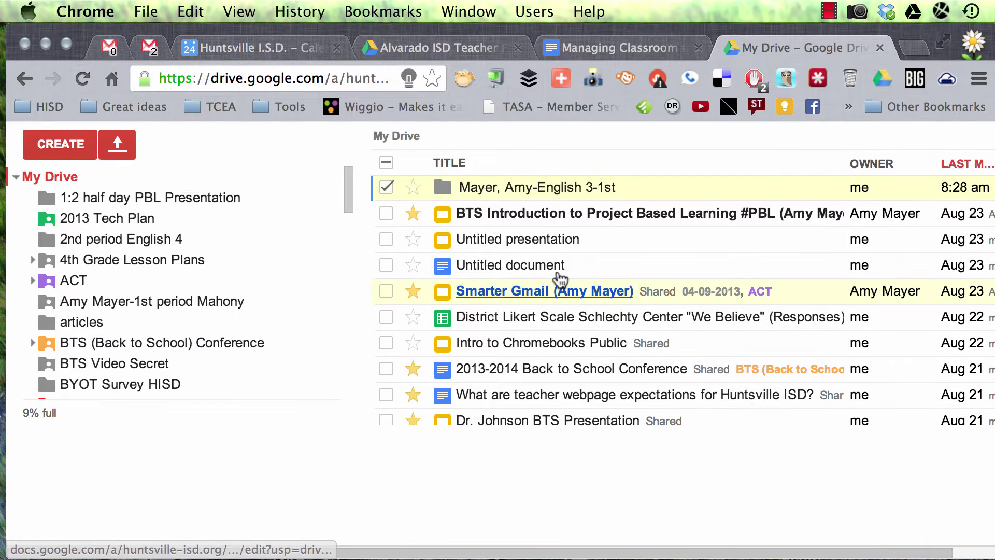
scroll(529, 280, "up", 3)
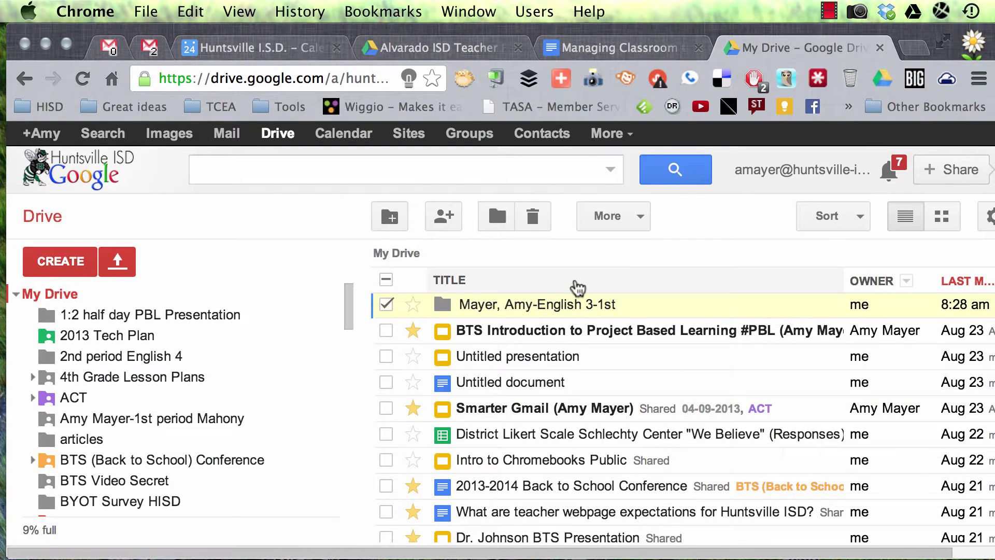
left_click(622, 223)
mouse_move(693, 344)
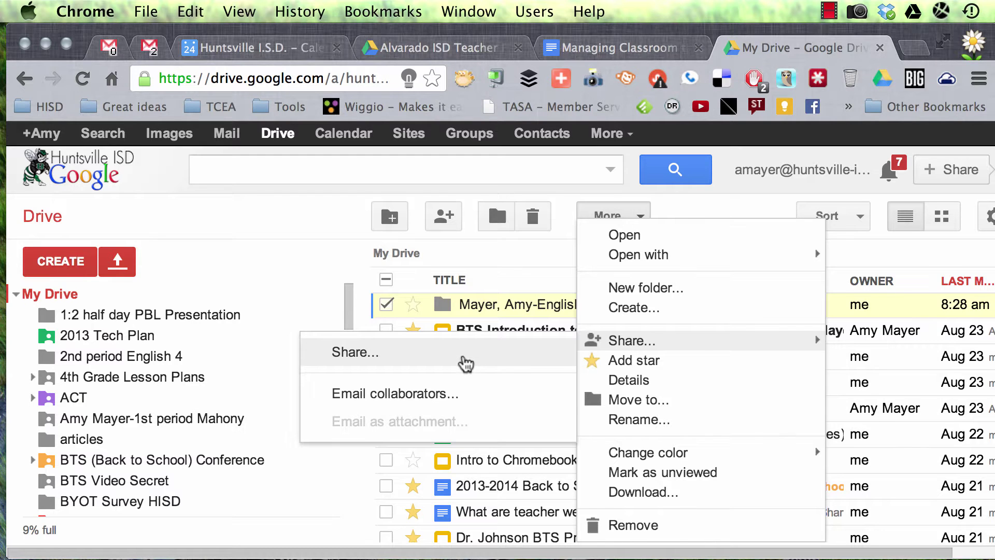
left_click(465, 362)
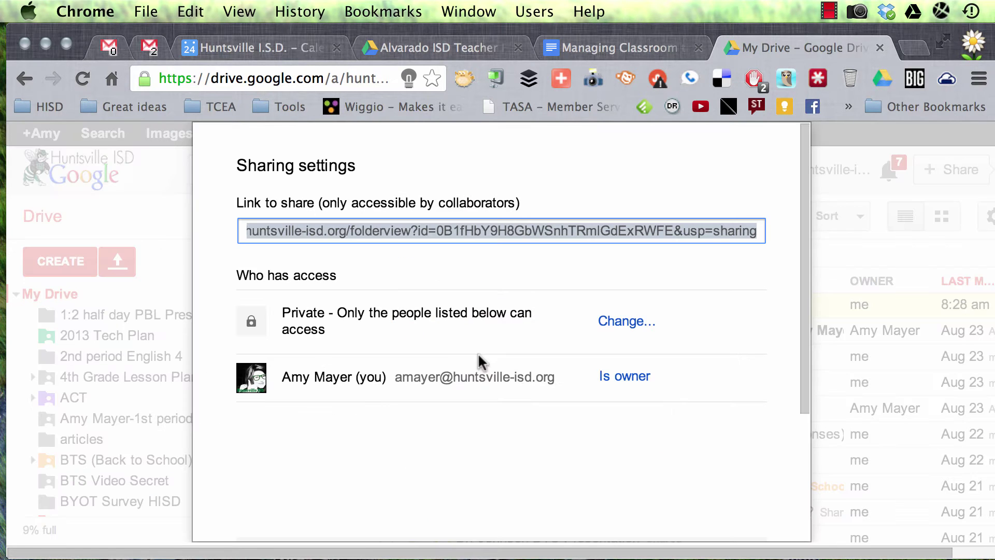
Invite the colleague's school address as an editor with notification off, and save sharing.
scroll(485, 419, "down", 5)
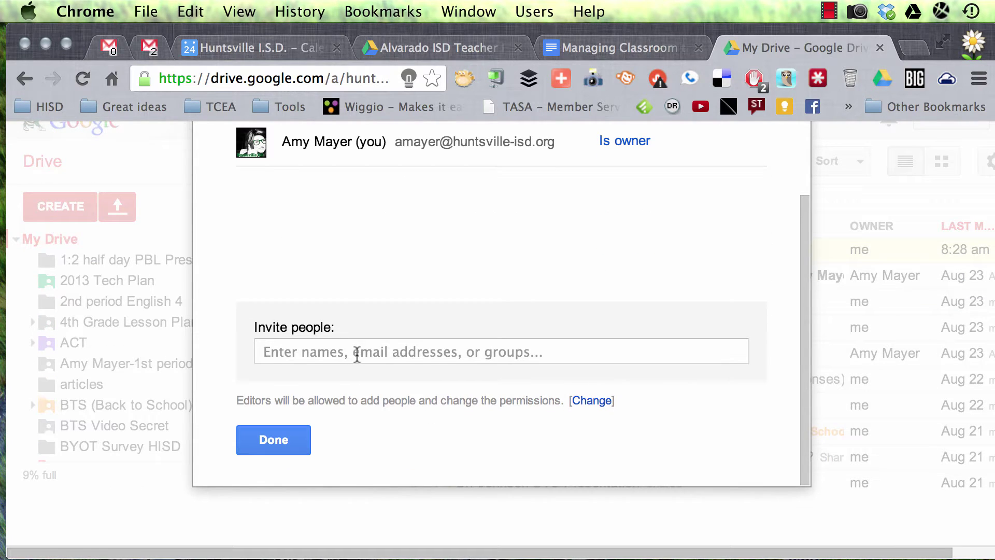
left_click(357, 356)
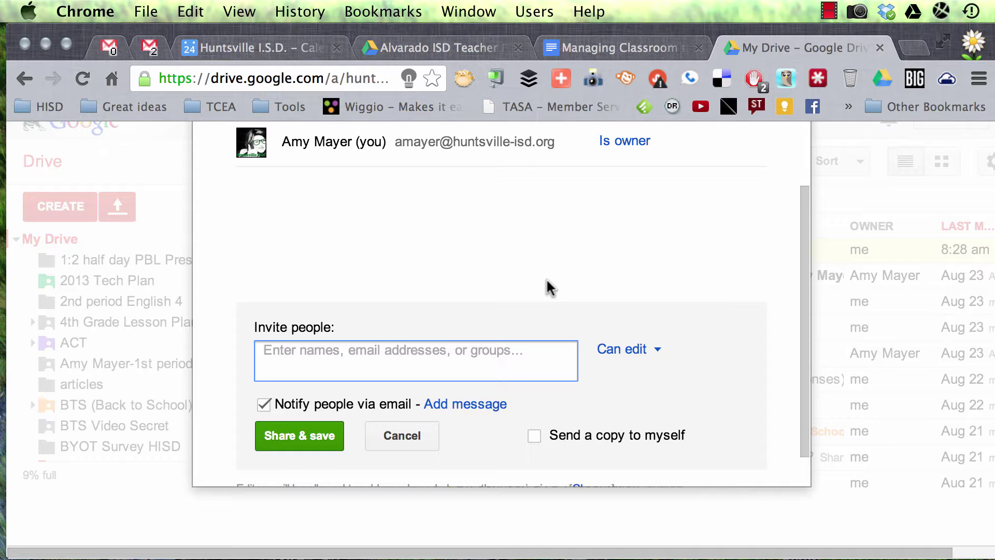
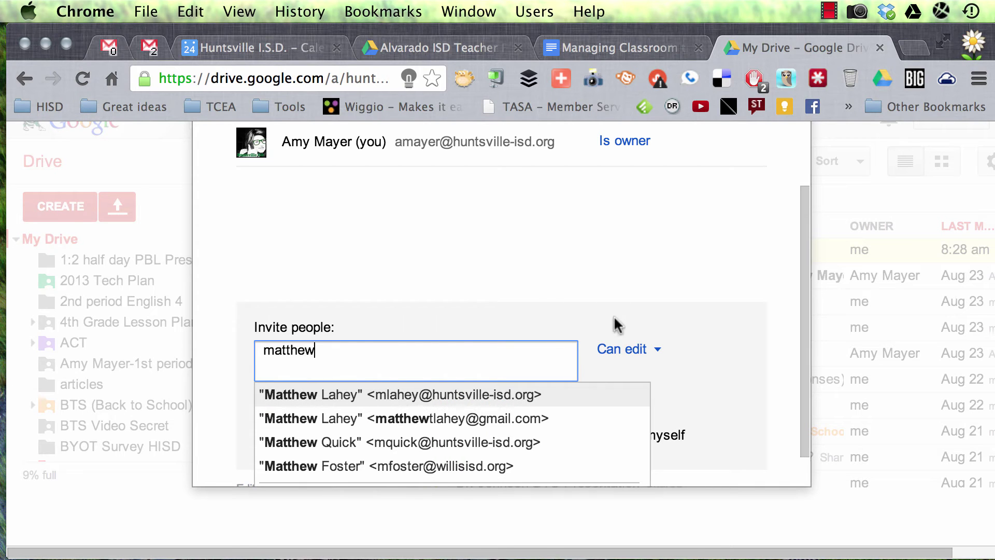
left_click(565, 395)
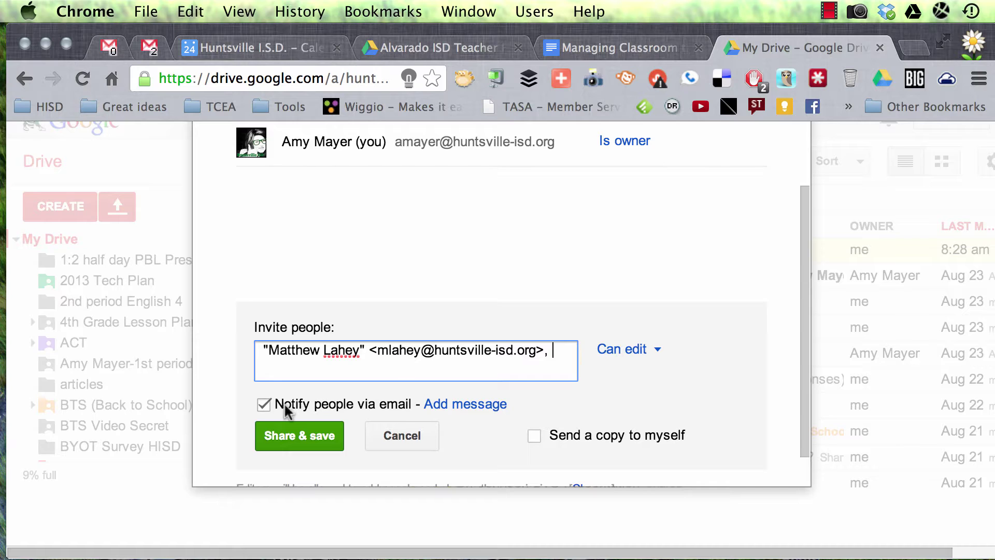
left_click(263, 404)
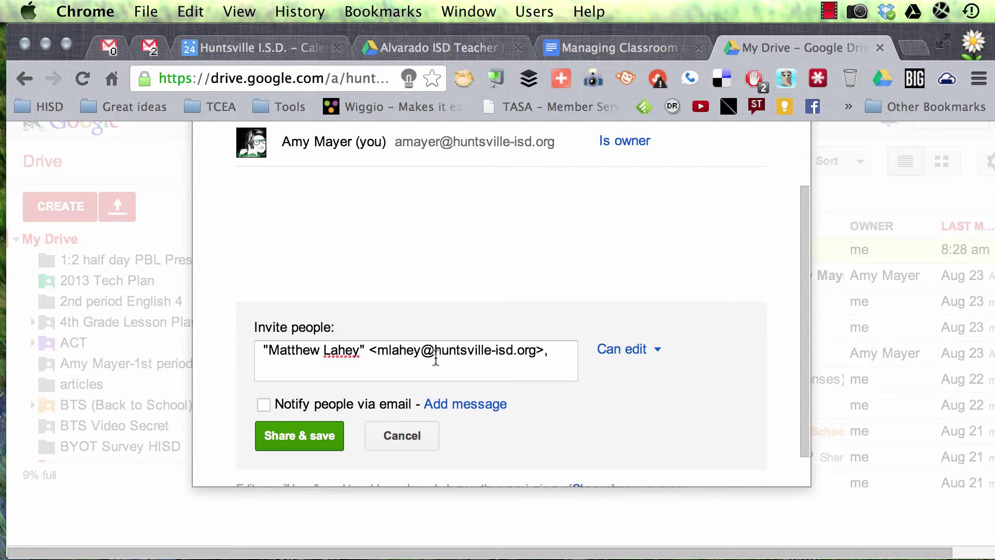
left_click(316, 437)
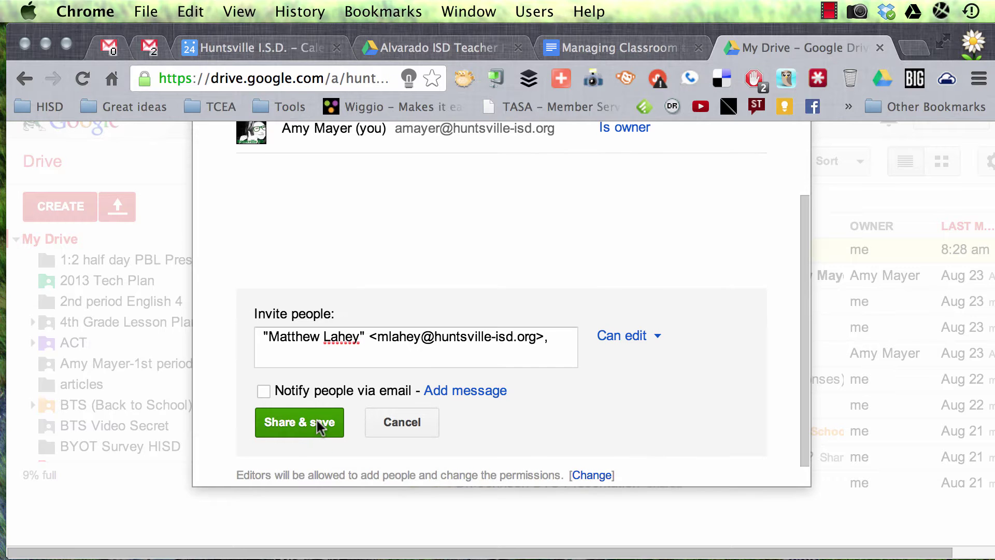
left_click(282, 262)
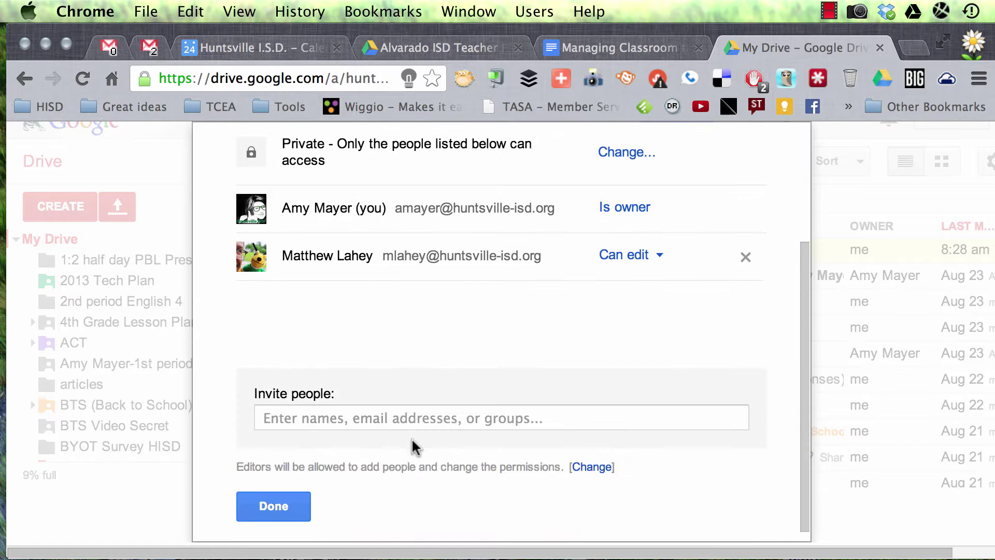
left_click(299, 483)
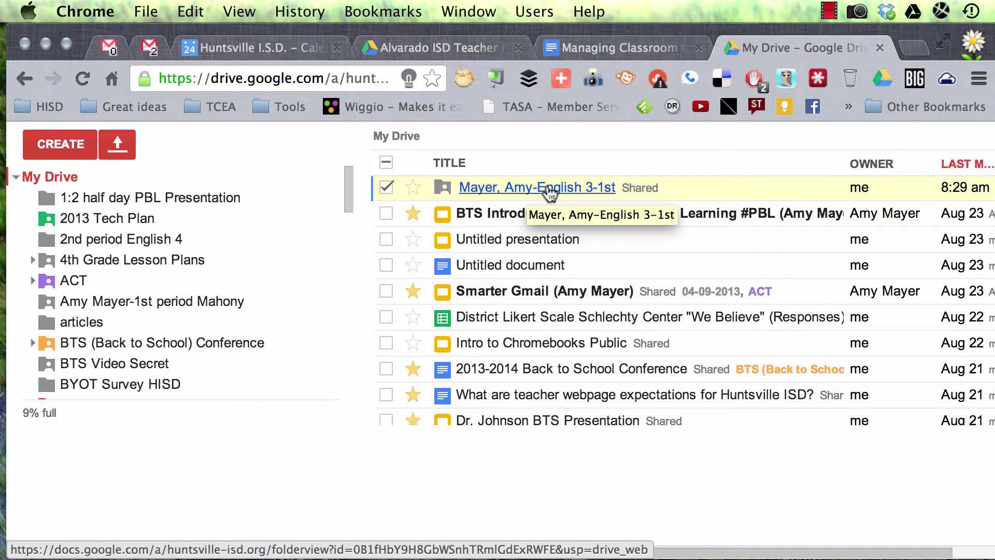
Inside the English 3-1st folder, create a new Document that inherits the folder's sharing.
left_click(547, 189)
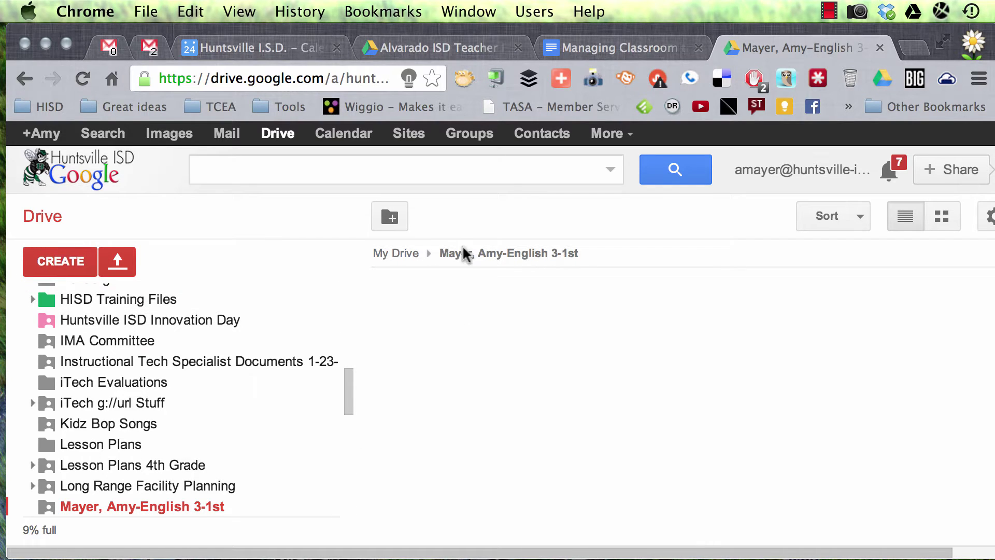
left_click(71, 259)
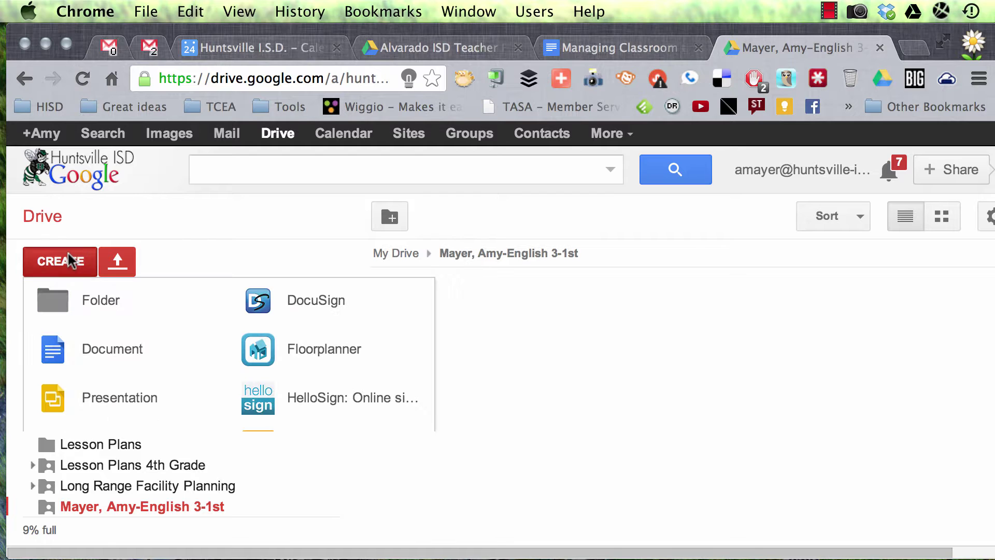
left_click(111, 347)
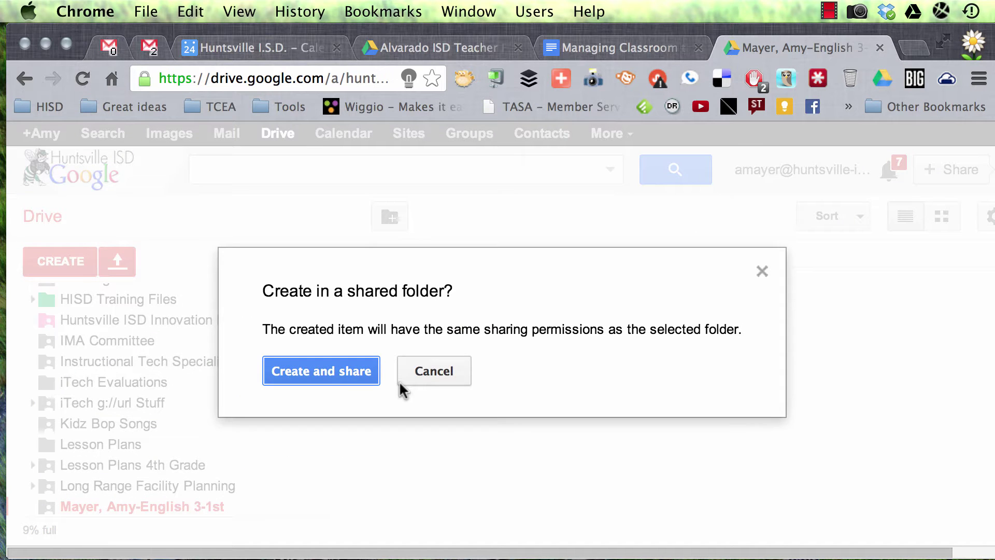
left_click(356, 372)
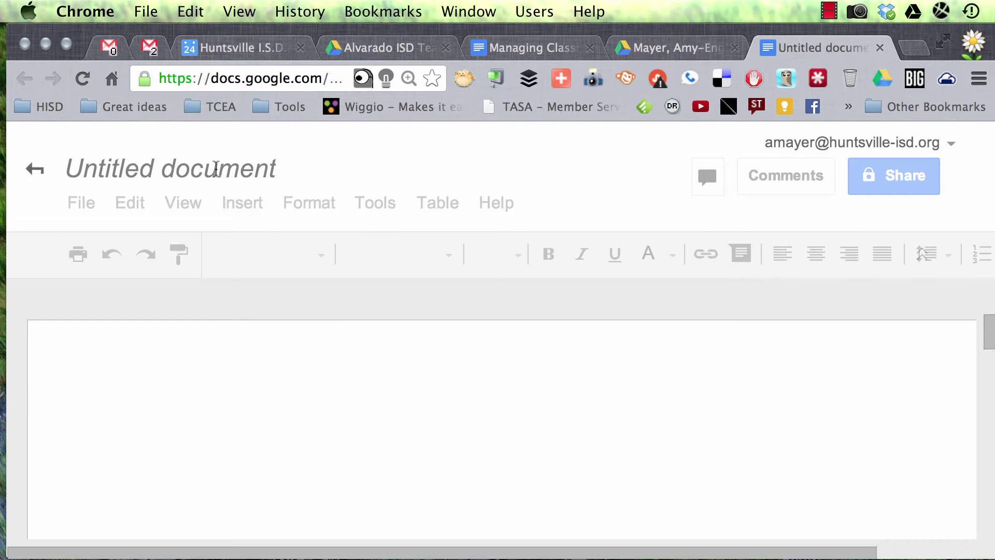
Rename the untitled document to 'Sample Assignment'.
left_click(215, 171)
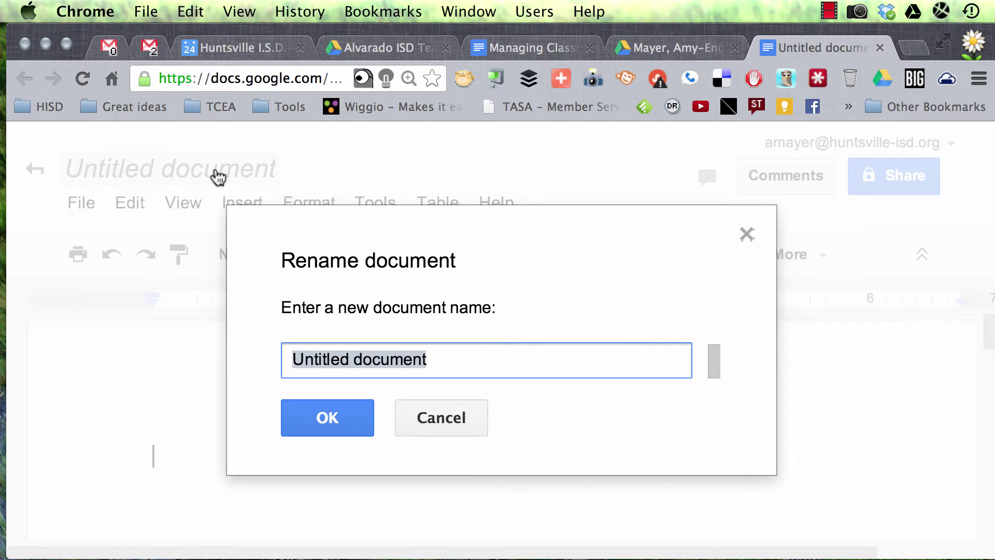
type("Sample A")
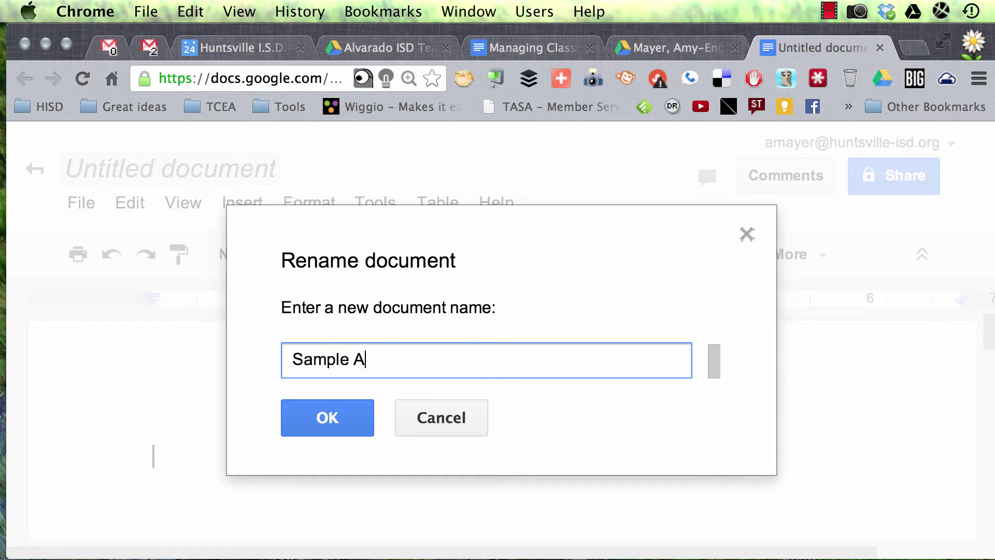
type("ssignment")
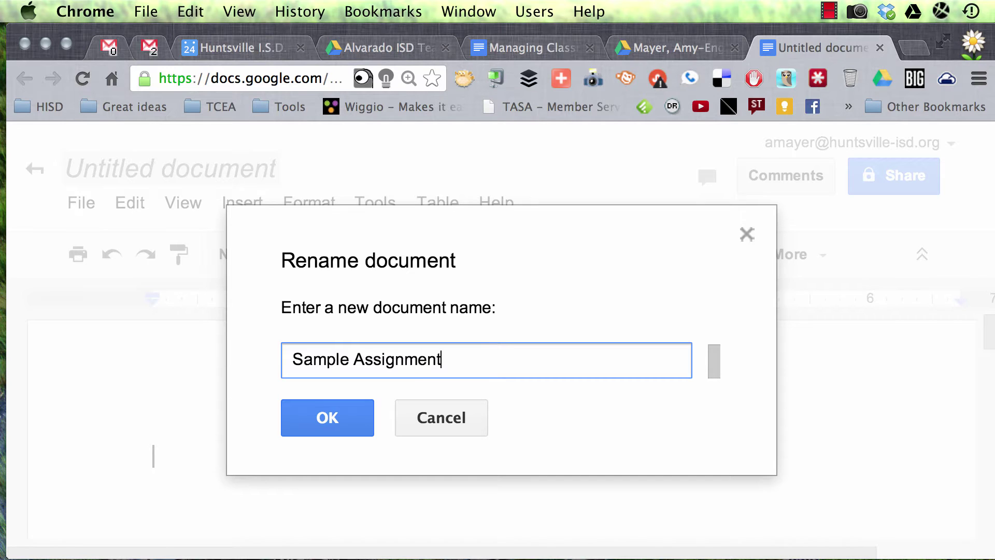
left_click(318, 413)
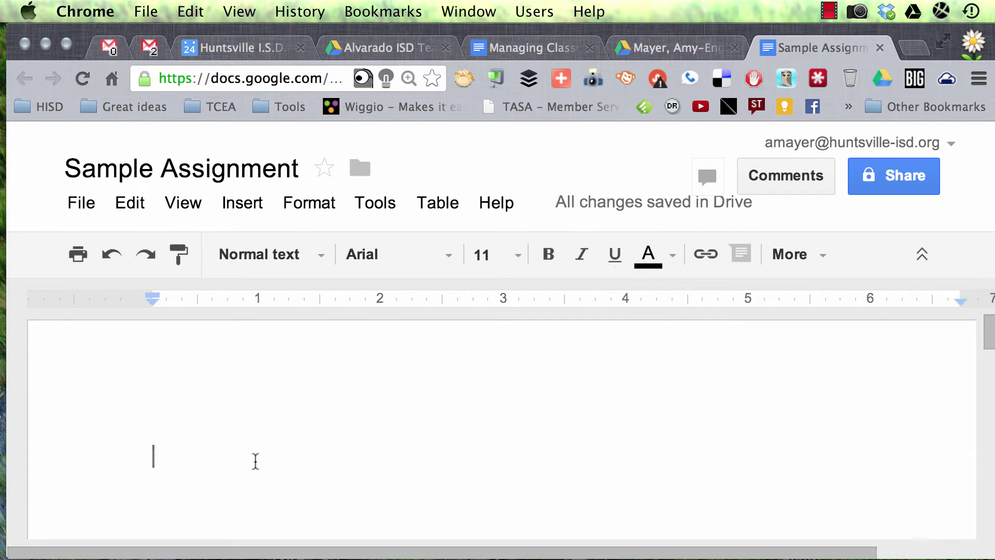
Type the student's name, '1st Period' and 'English 3' on three separate lines.
key("Return")
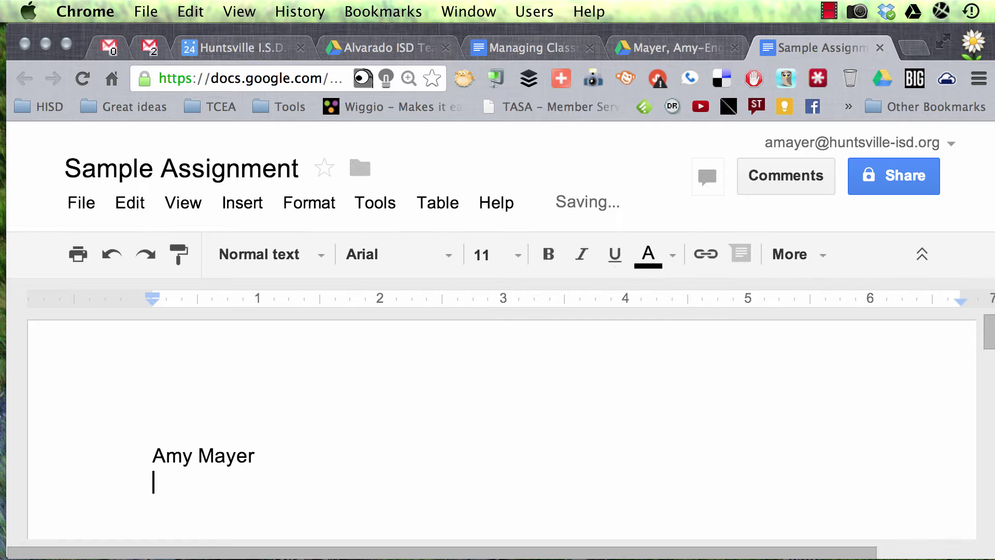
type("1")
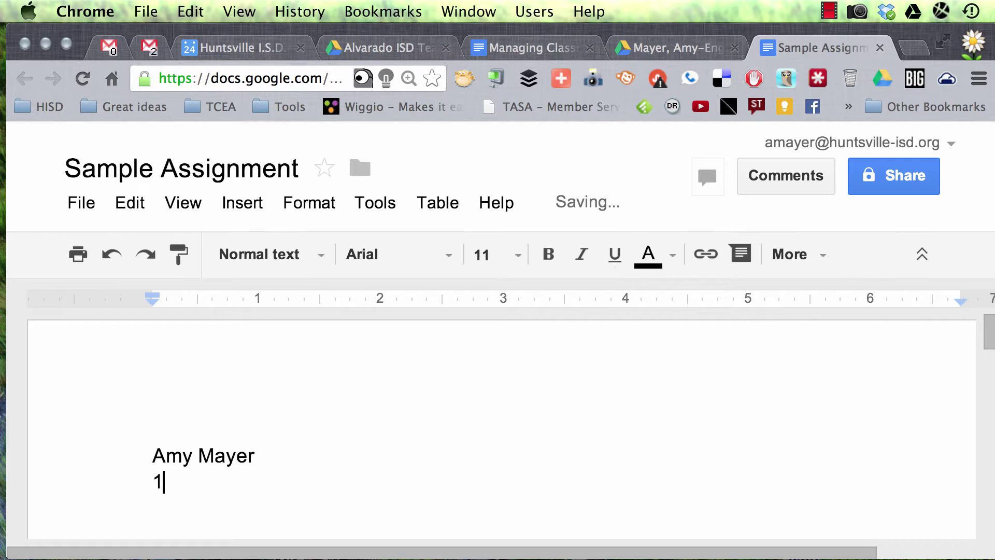
type("st Period")
key("Return")
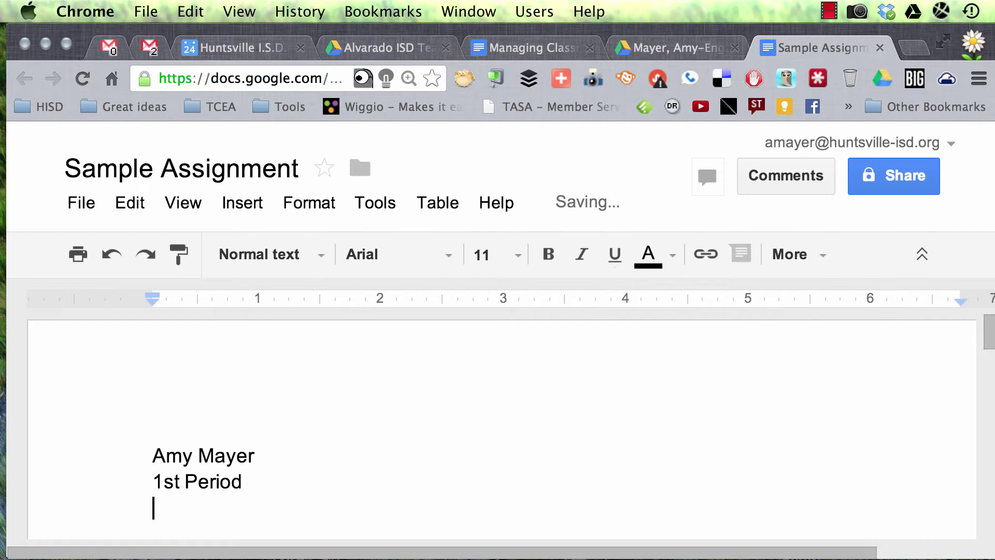
type("English 3")
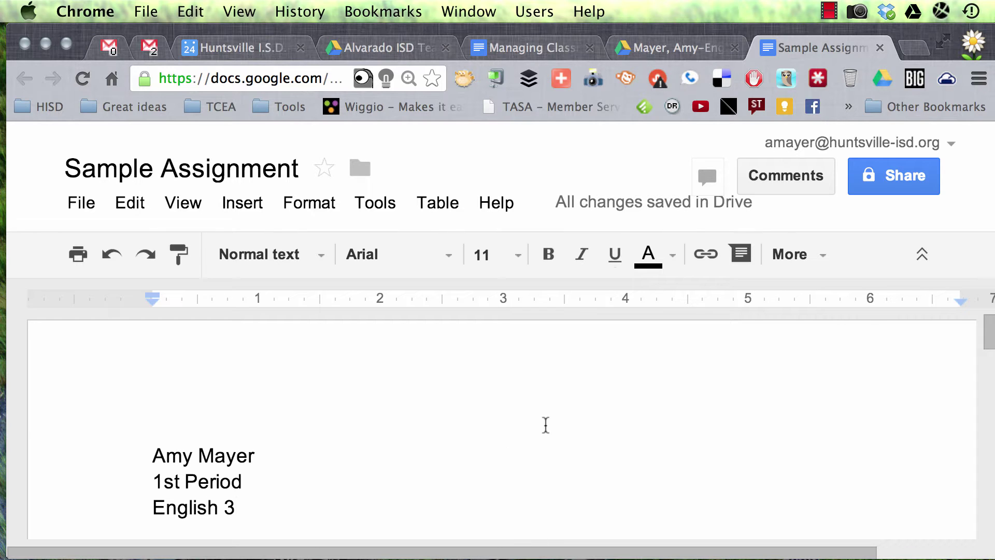
scroll(544, 424, "down", 3)
scroll(546, 424, "up", 1)
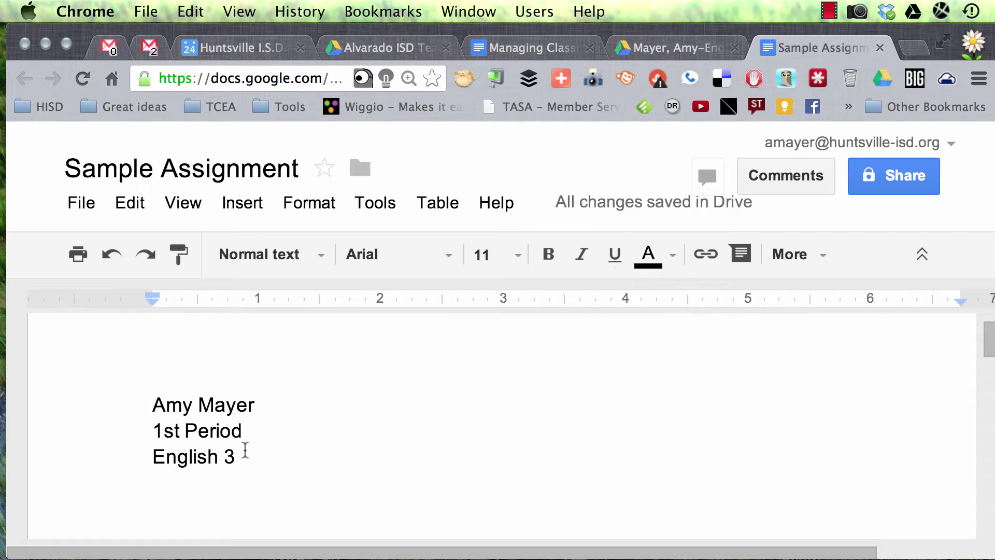
View the document's revision history via File, close it, and open a new browser tab.
left_click(82, 203)
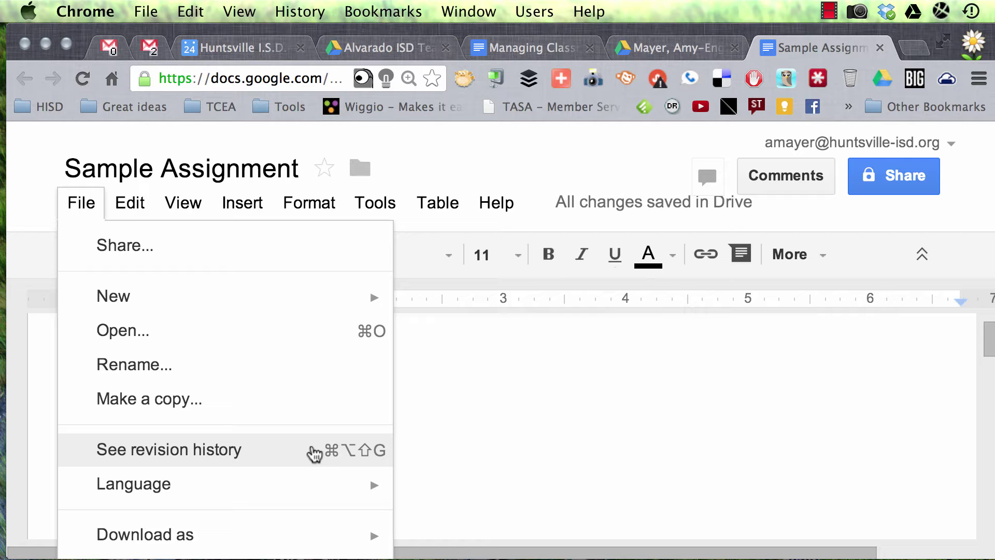
left_click(262, 451)
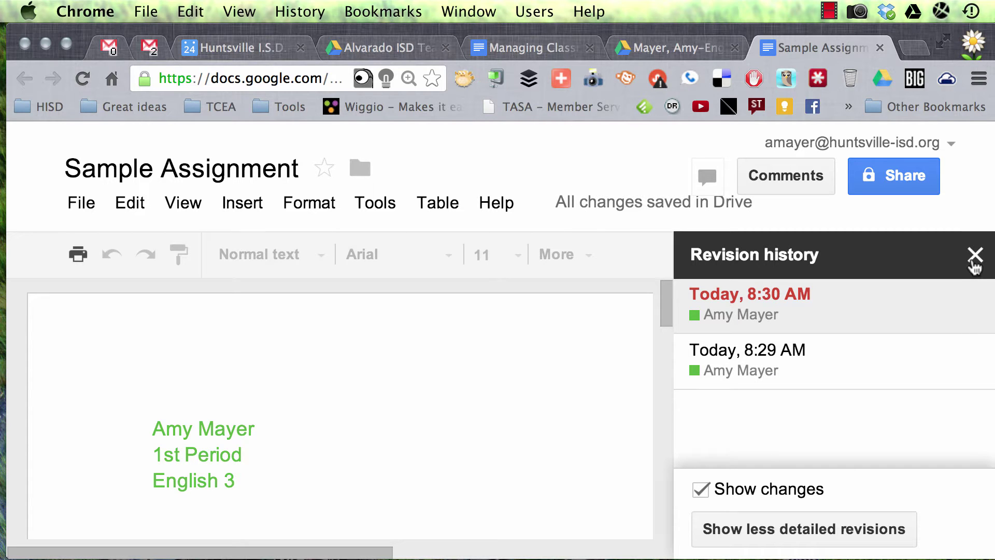
left_click(975, 262)
left_click(914, 47)
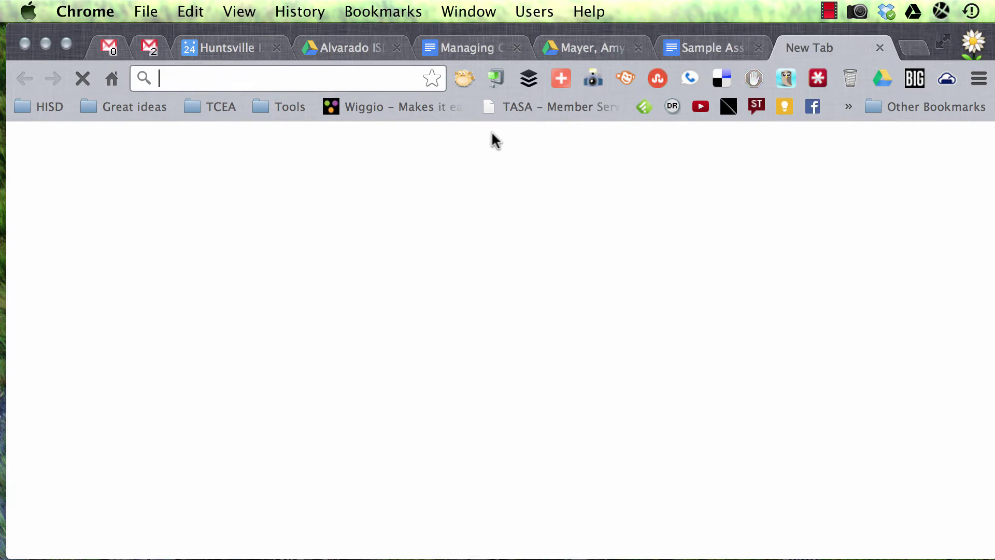
Go to English Wikipedia and select the Battle of the Eastern Solomons featured-article paragraph.
type("wikipedia.com")
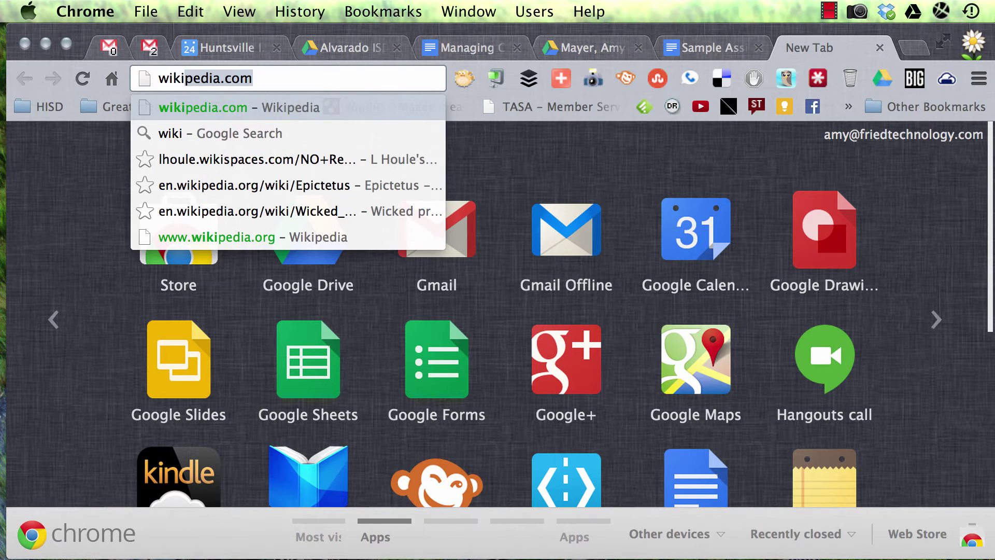
key("Return")
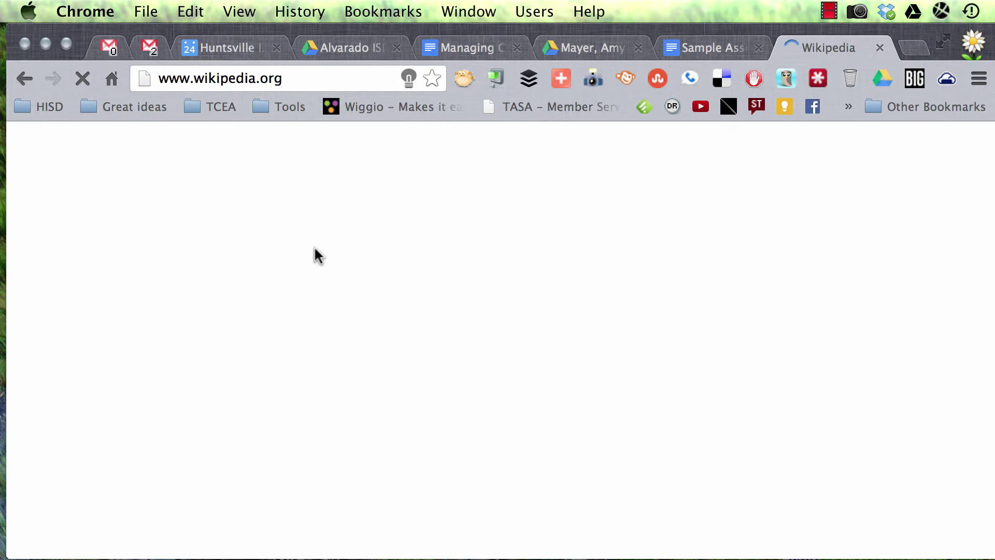
scroll(316, 254, "down", 5)
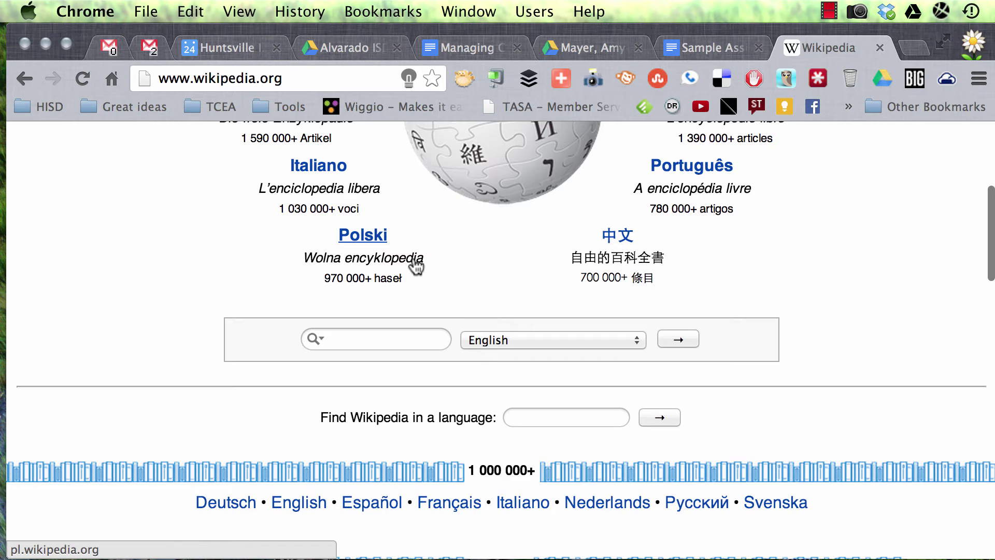
scroll(415, 262, "up", 5)
left_click(365, 233)
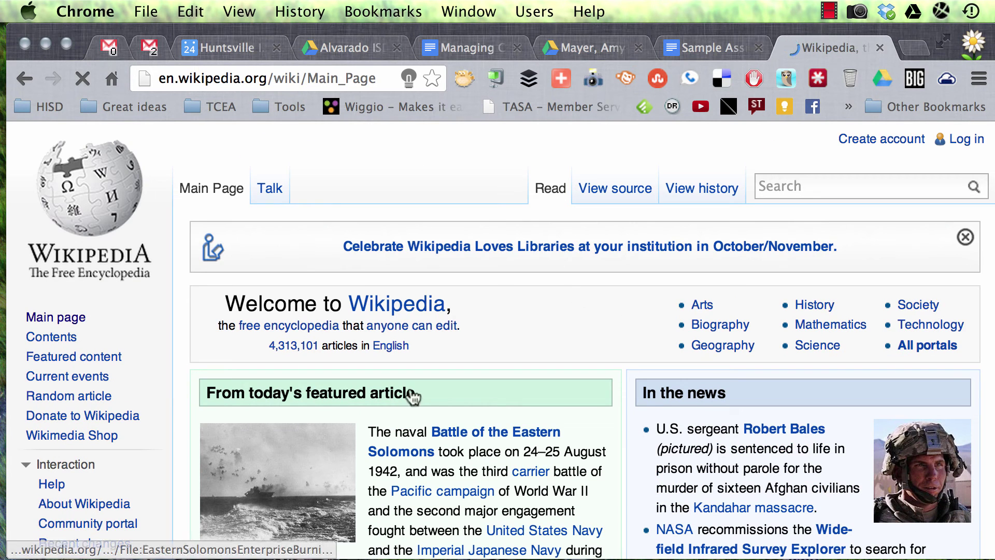
left_click_drag(369, 428, 583, 469)
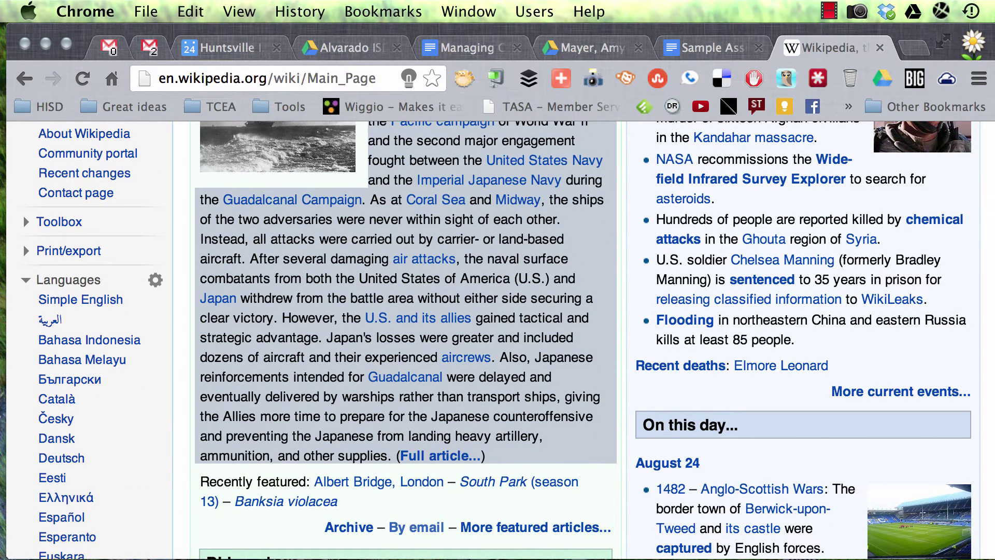
Paste the Eastern Solomons paragraph into Sample Assignment on a new line below 'English 3'.
left_click(702, 52)
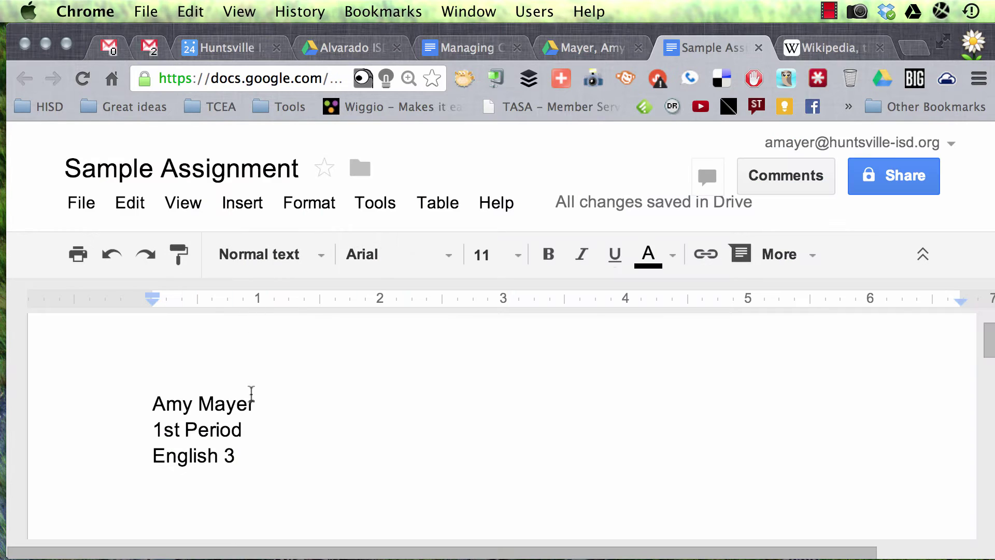
key("Return")
key("super+v")
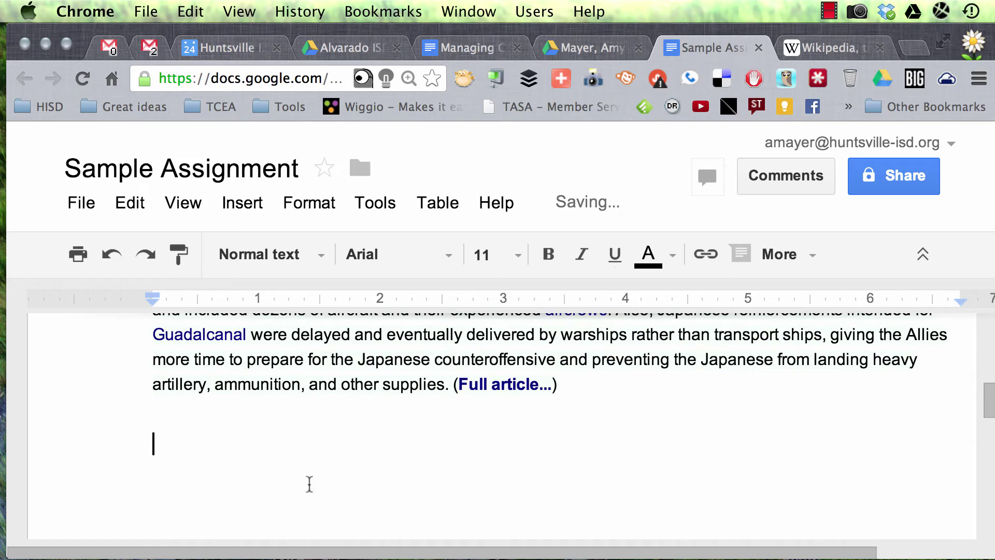
scroll(447, 398, "up", 5)
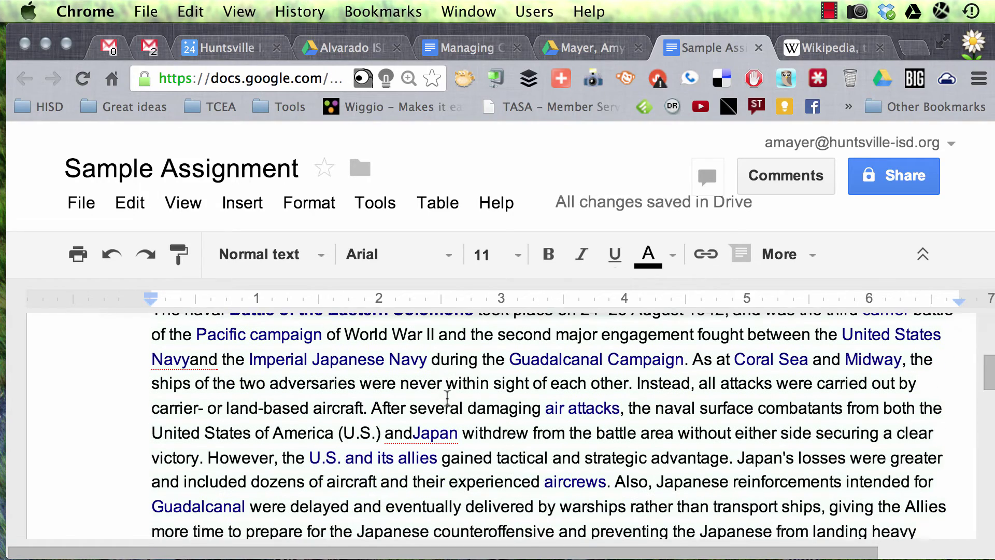
scroll(447, 398, "down", 1)
scroll(447, 398, "up", 3)
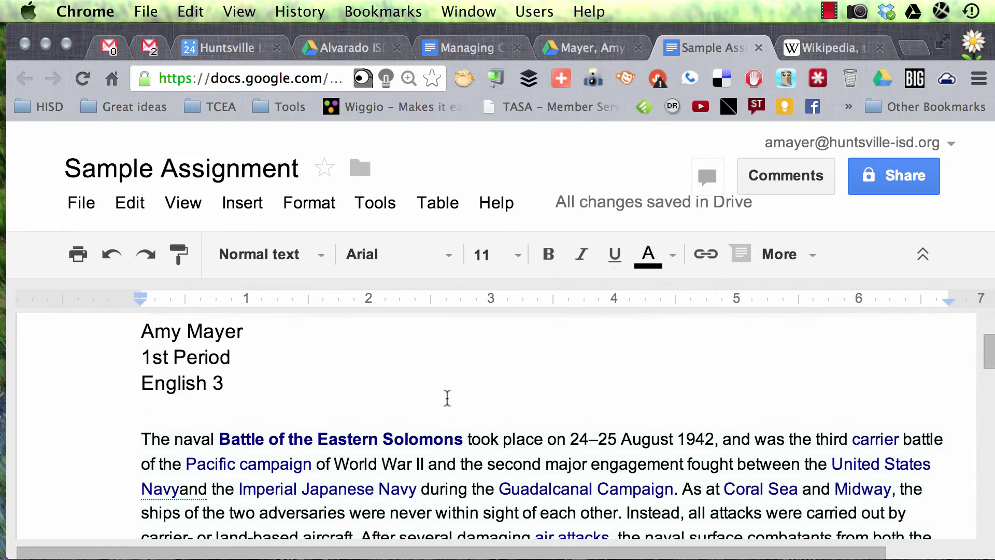
left_click(83, 205)
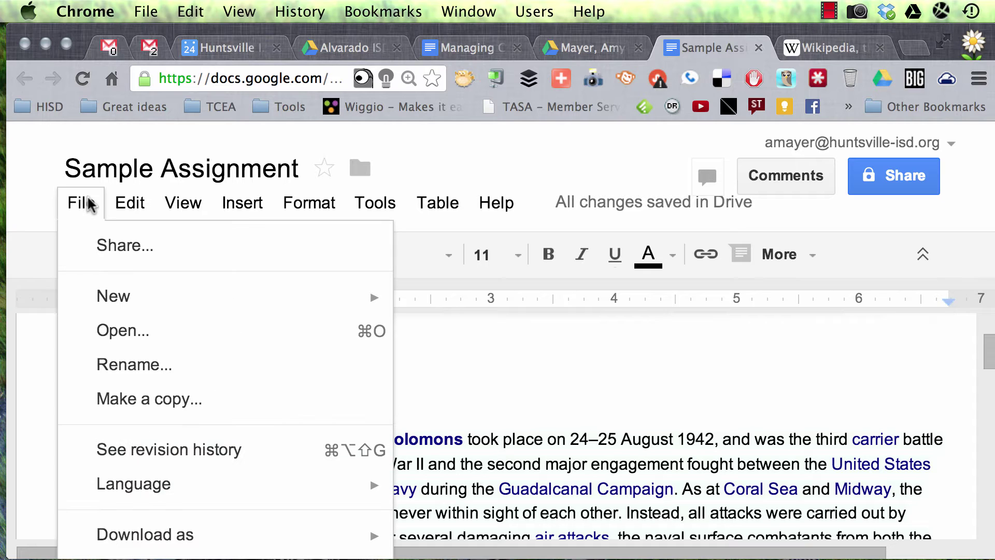
left_click(194, 449)
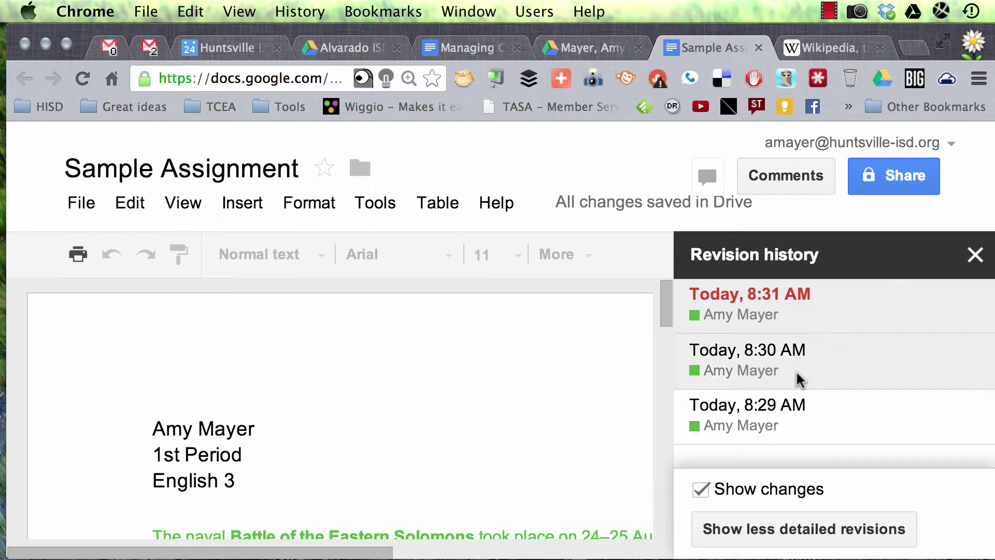
scroll(488, 434, "down", 5)
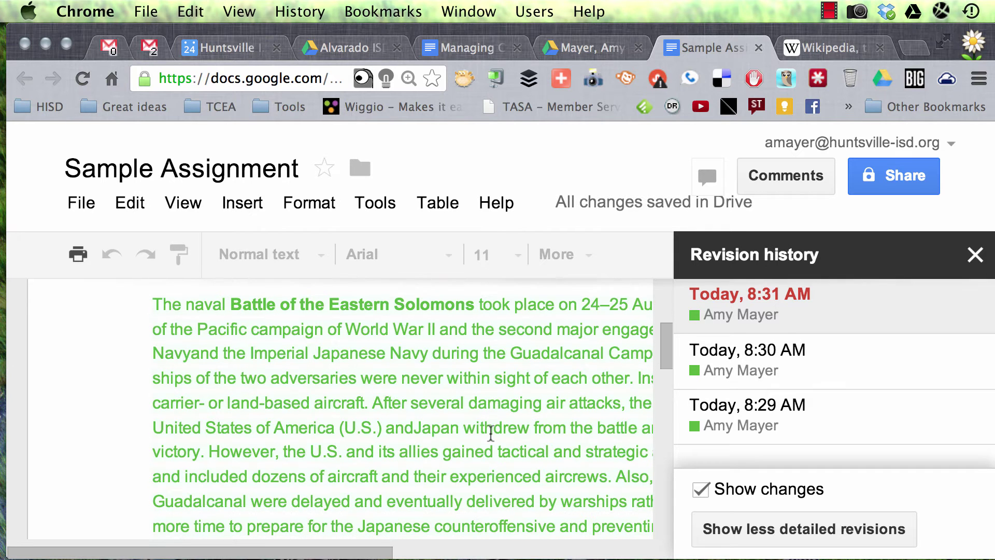
scroll(372, 433, "down", 3)
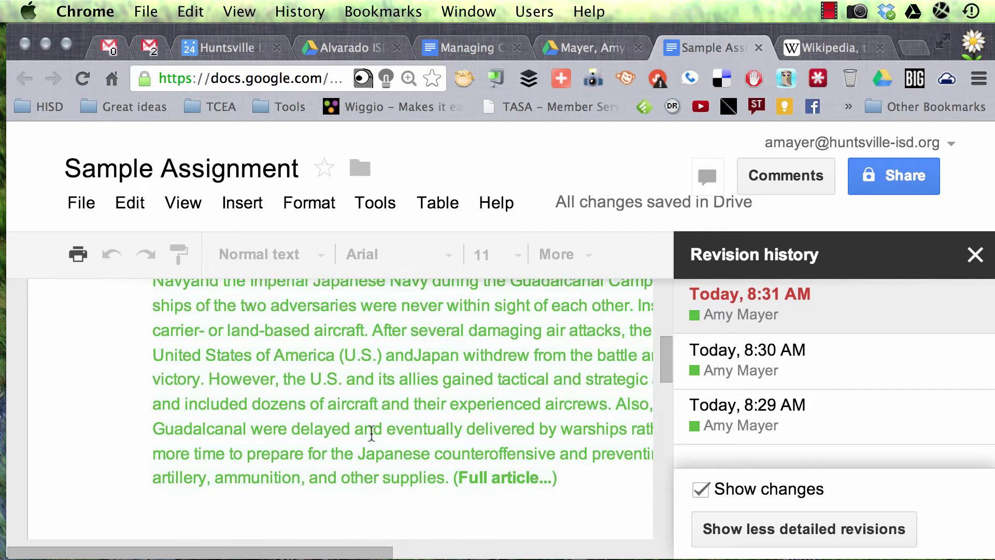
scroll(372, 434, "down", 2)
scroll(372, 434, "up", 5)
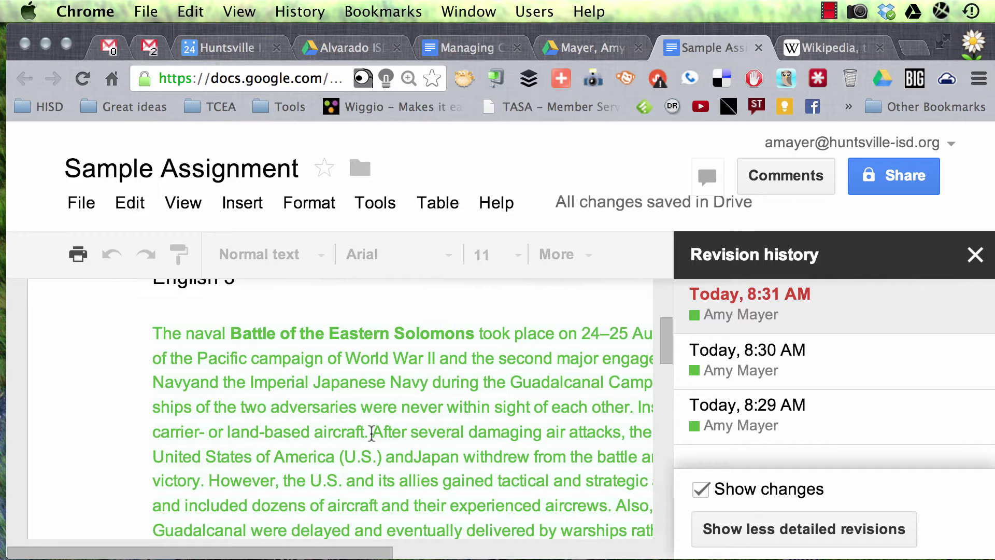
scroll(372, 433, "up", 3)
scroll(372, 433, "down", 3)
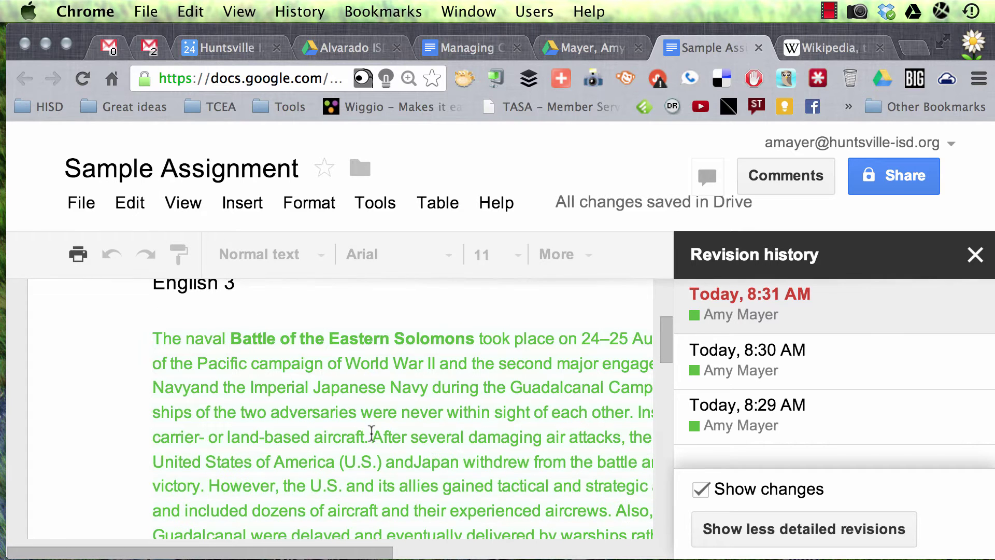
scroll(371, 434, "down", 5)
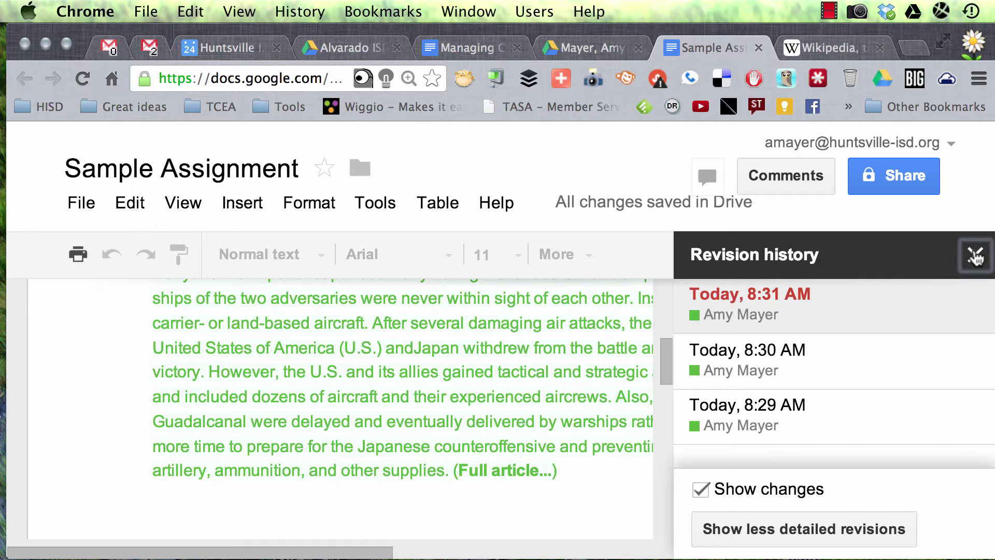
left_click(975, 255)
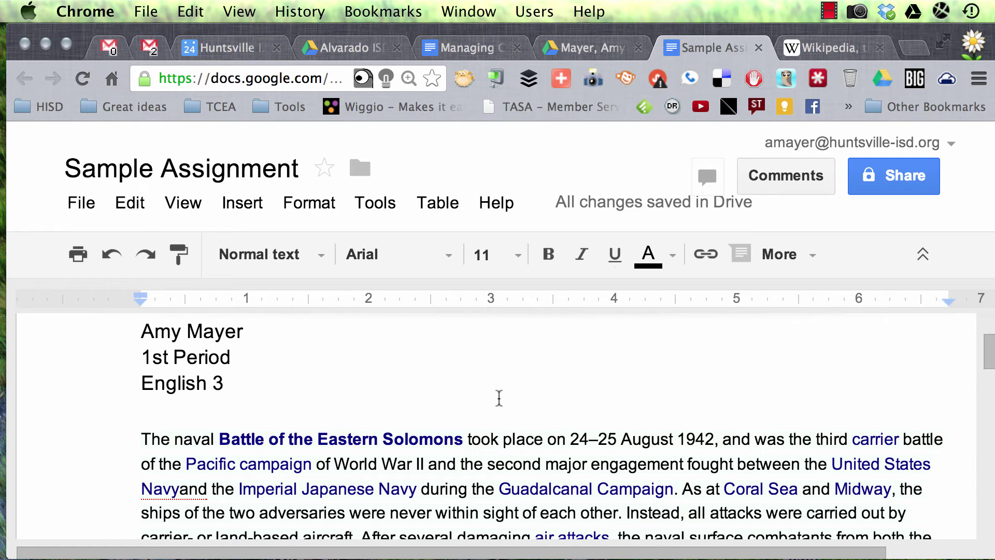
Delete the pasted article paragraph, leaving the three header lines, and return to the English 3-1st Drive folder.
scroll(499, 398, "down", 5)
scroll(499, 398, "up", 2)
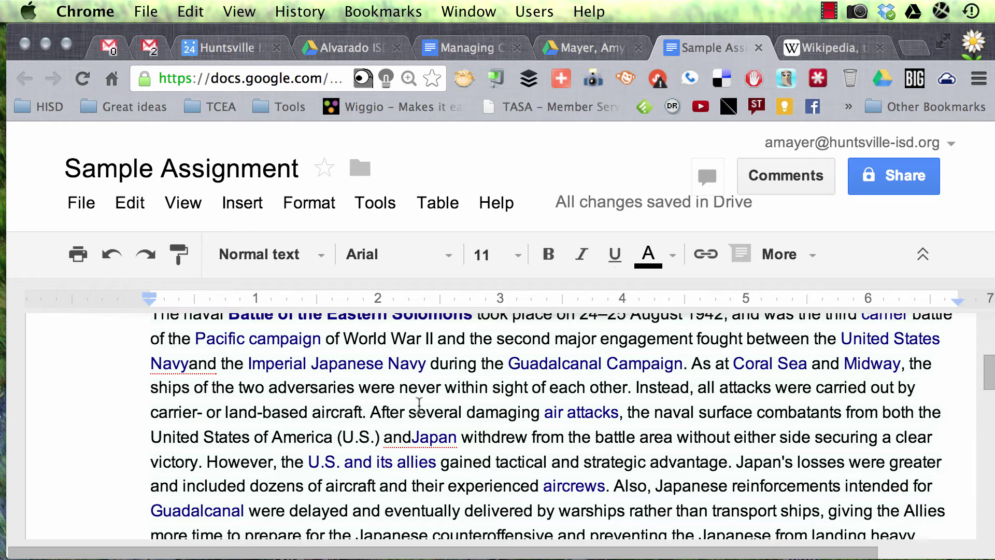
scroll(418, 406, "up", 3)
scroll(420, 405, "down", 1)
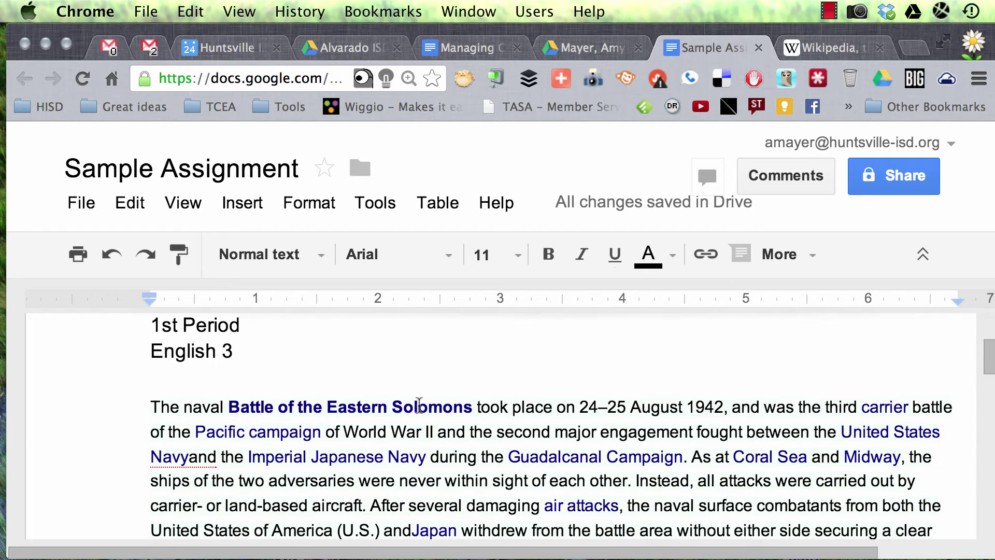
left_click_drag(152, 386, 218, 539)
key("BackSpace")
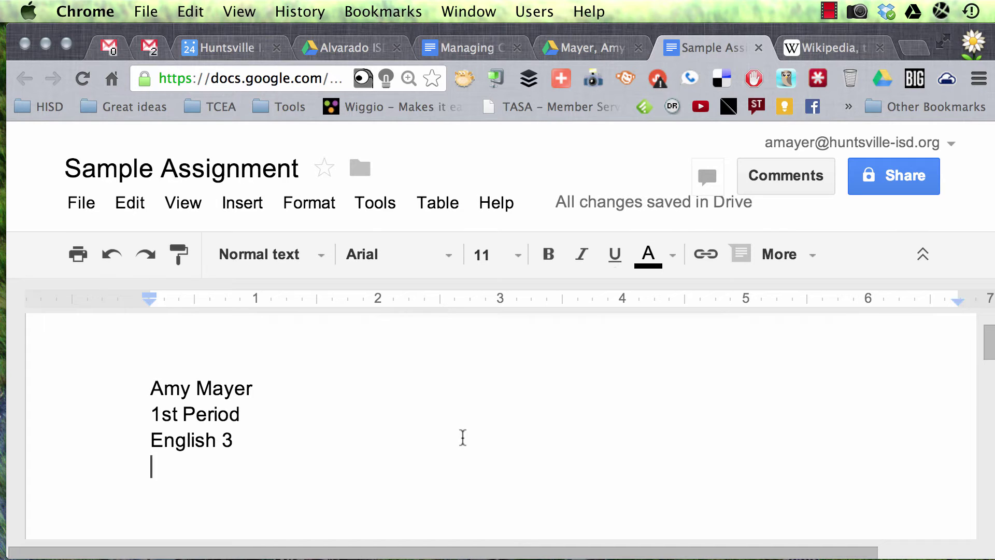
left_click(609, 51)
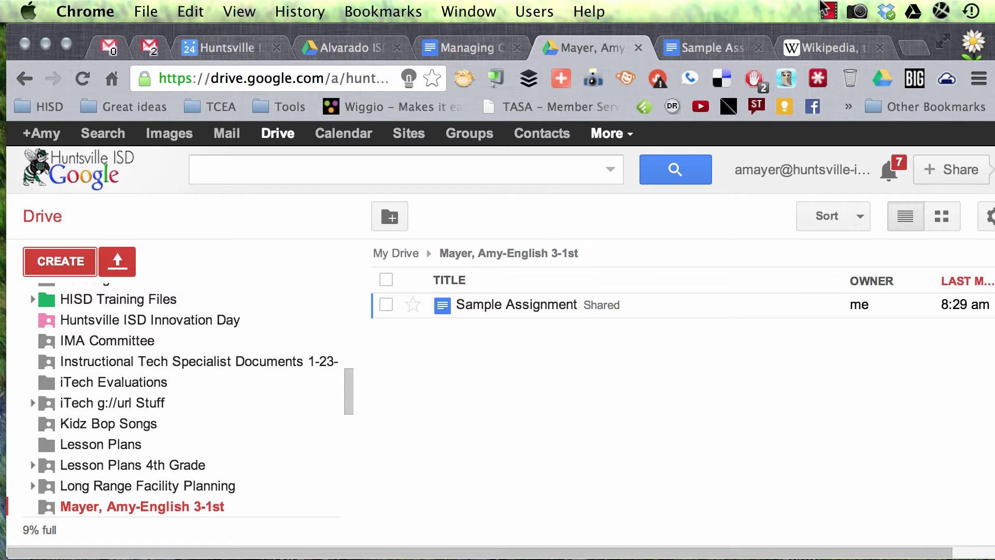
Bring up the Shared with me list and scroll through the shared student folders.
left_click(827, 10)
left_click(883, 56)
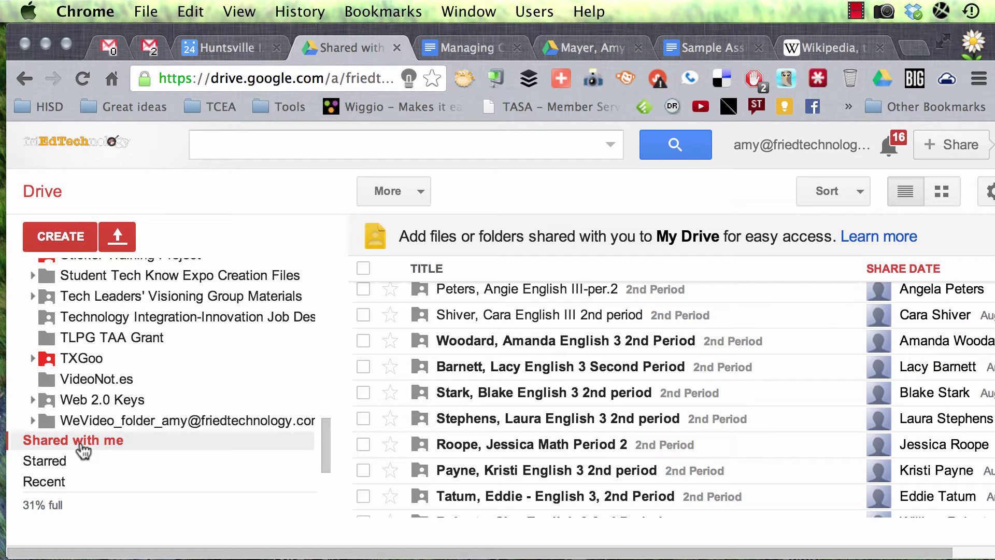
scroll(80, 451, "up", 15)
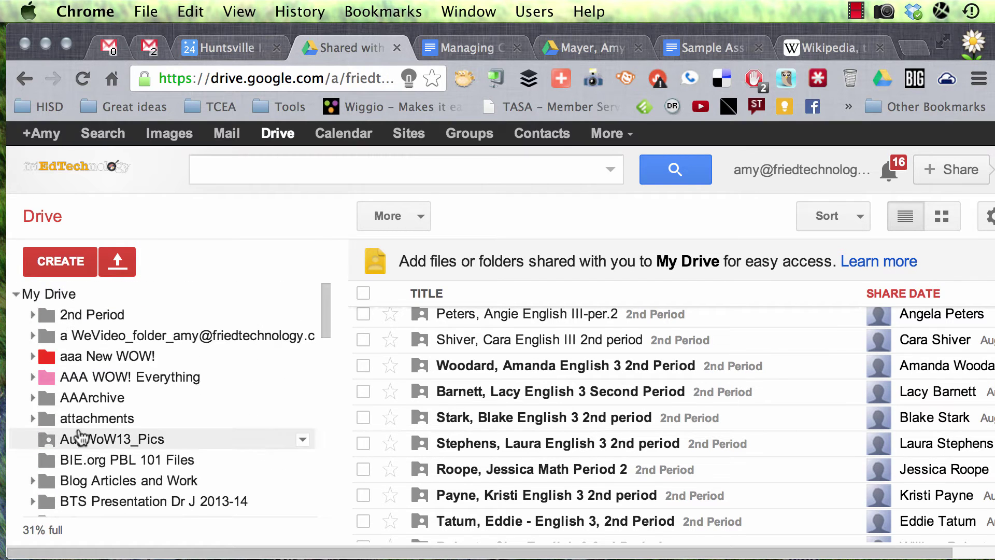
scroll(104, 389, "down", 15)
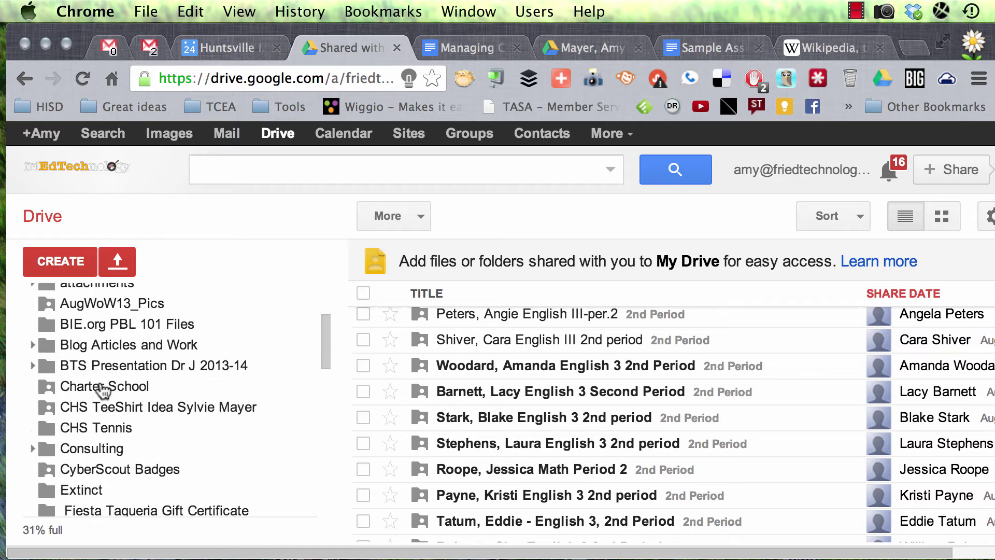
scroll(104, 393, "down", 2)
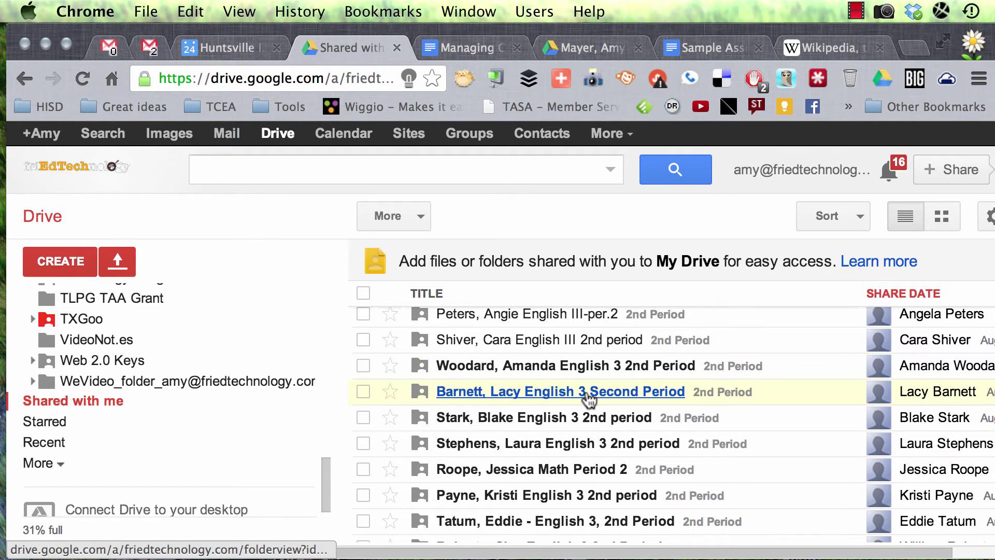
scroll(606, 380, "up", 2)
scroll(607, 380, "up", 5)
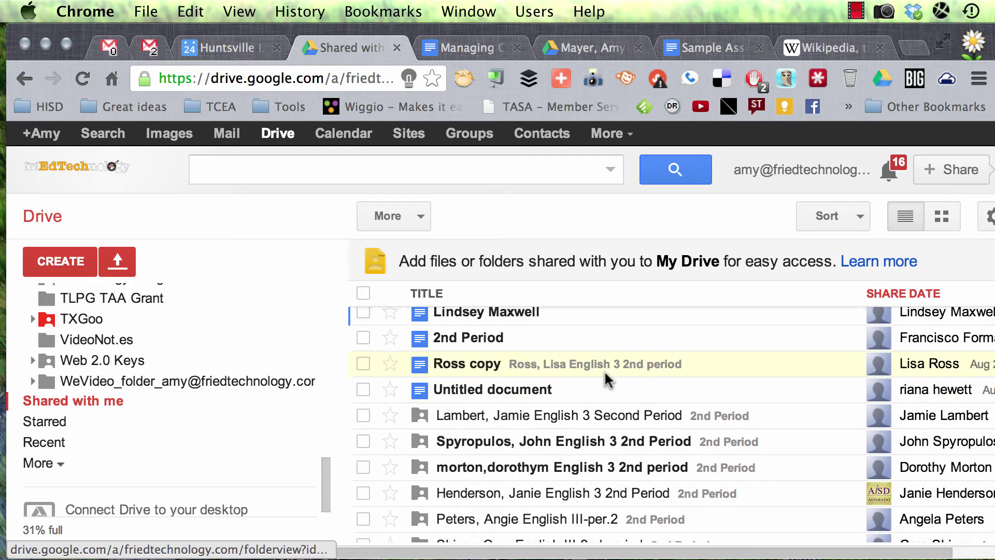
scroll(606, 379, "down", 3)
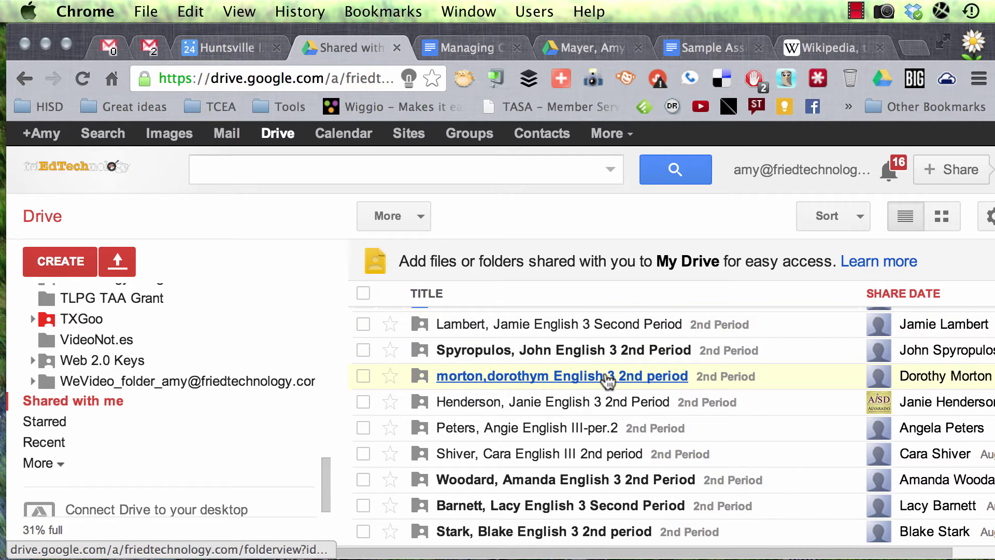
scroll(570, 379, "up", 1)
Tick the first English 3 2nd Period student folder, then scroll down the list.
left_click(358, 350)
scroll(357, 350, "down", 3)
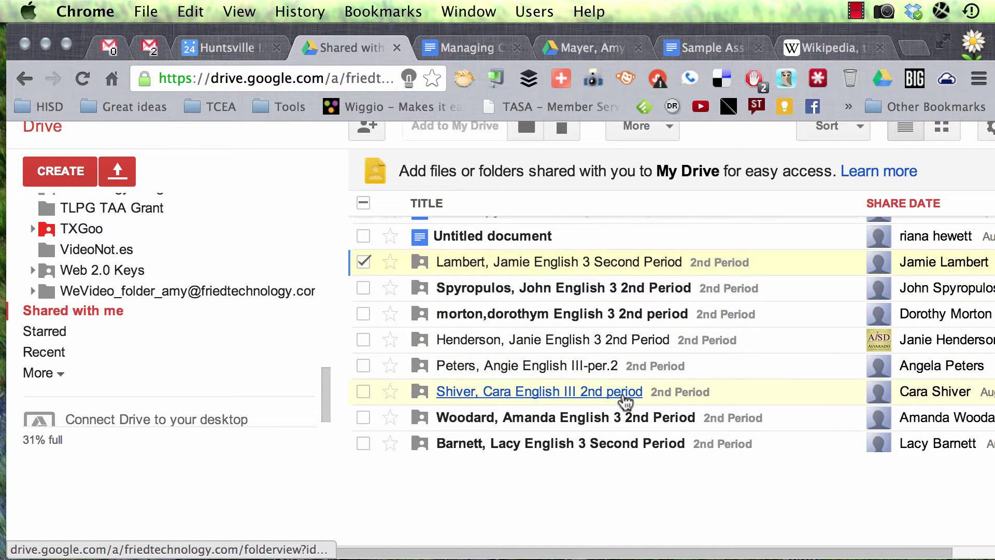
scroll(625, 401, "down", 7)
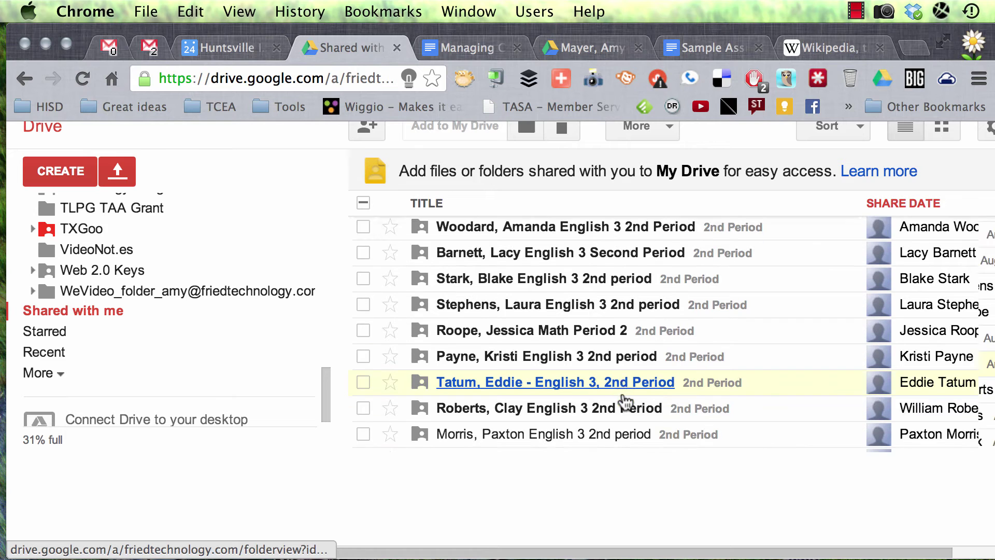
scroll(626, 400, "down", 8)
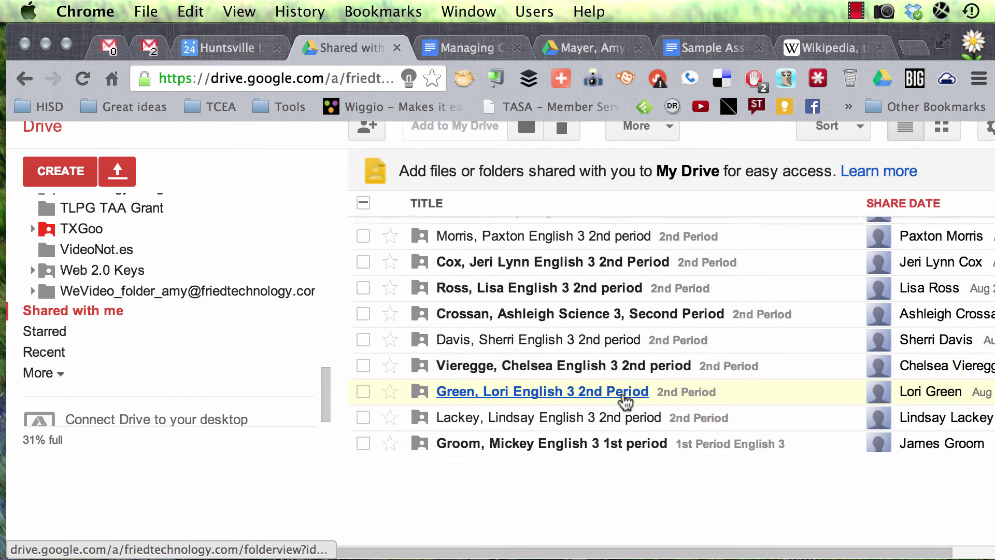
scroll(625, 399, "down", 3)
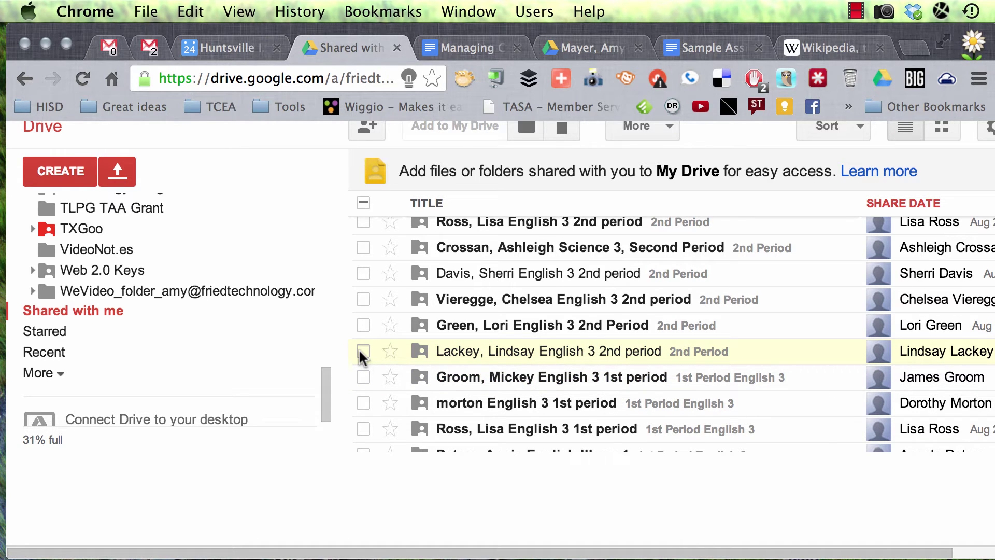
Shift-select through the last 2nd Period folder so every English 3 2nd Period folder is checked.
scroll(360, 355, "up", 10)
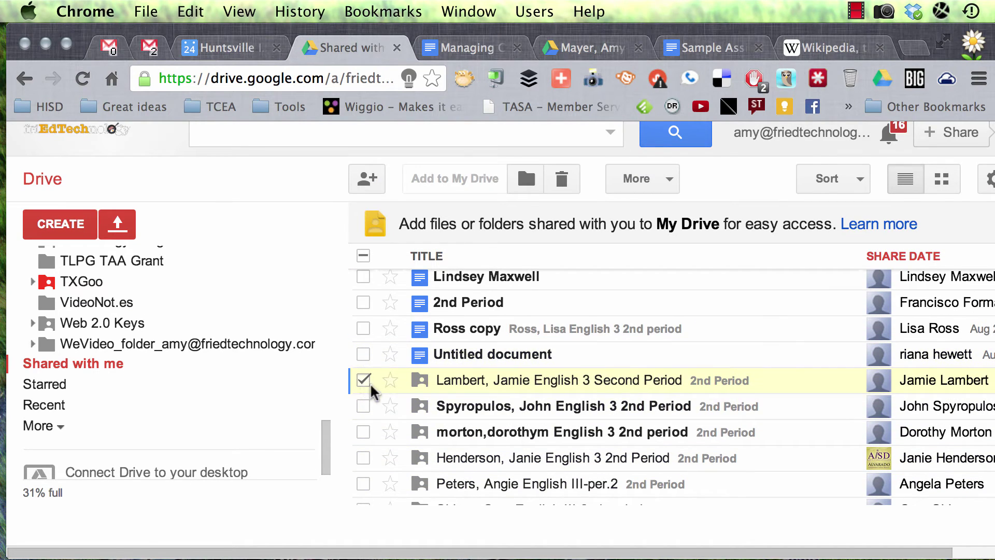
scroll(416, 408, "down", 5)
scroll(416, 409, "down", 15)
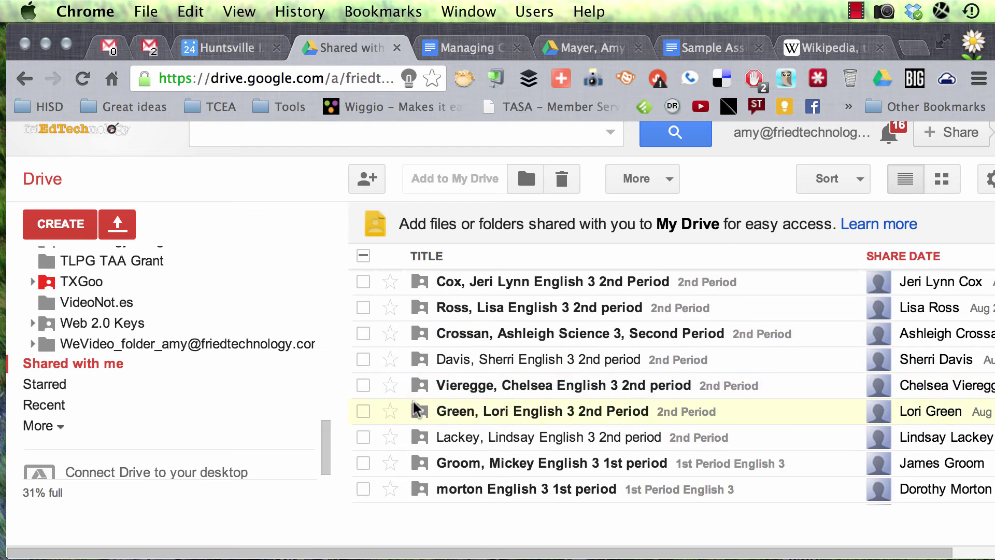
scroll(416, 410, "down", 1)
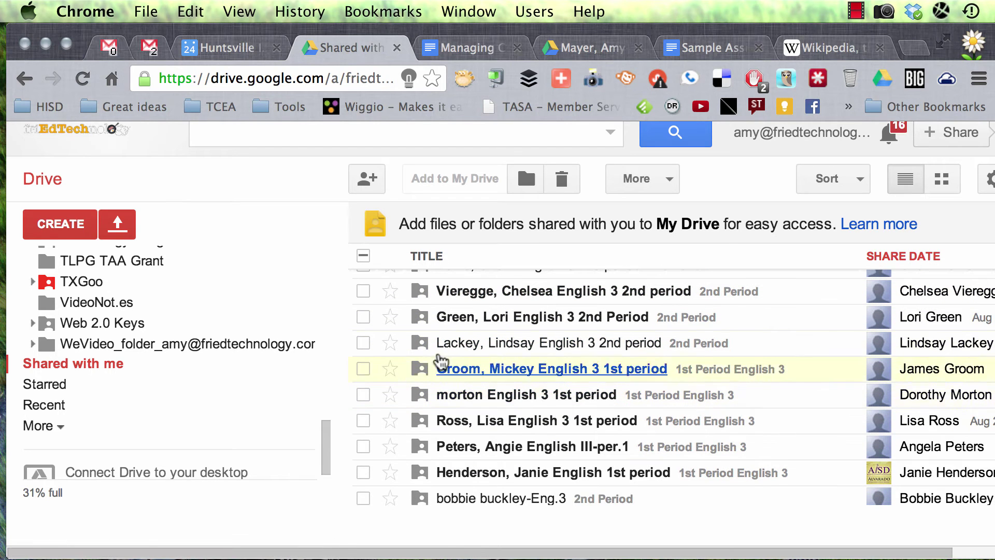
left_click(362, 343, "shift")
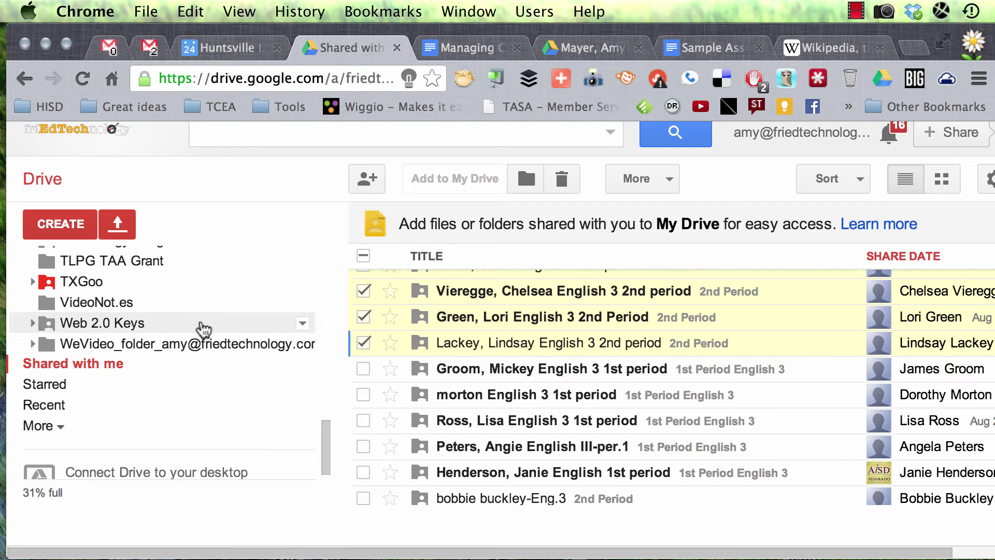
scroll(204, 329, "up", 10)
scroll(204, 329, "up", 10)
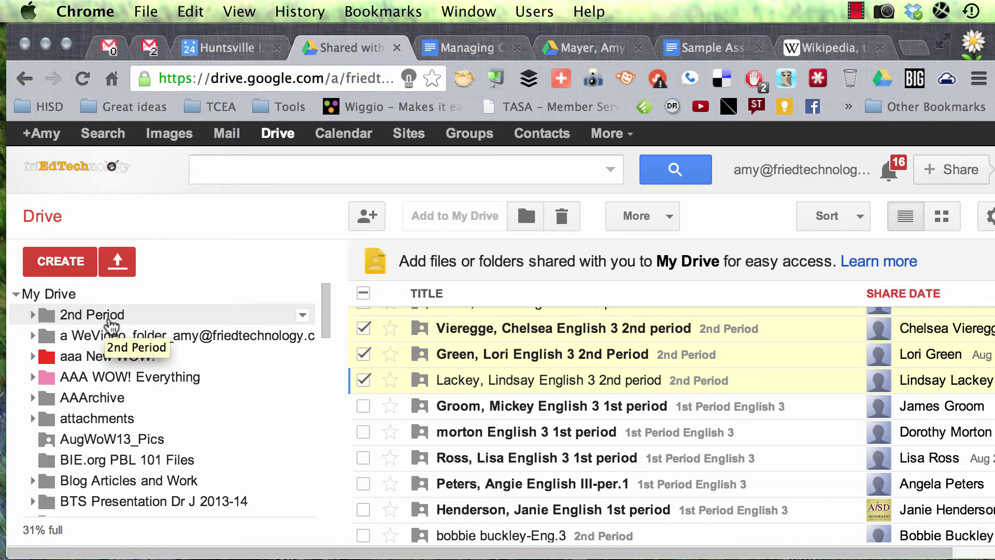
Drag the 22 checked student folders onto the 2nd Period folder in My Drive.
left_click(75, 263)
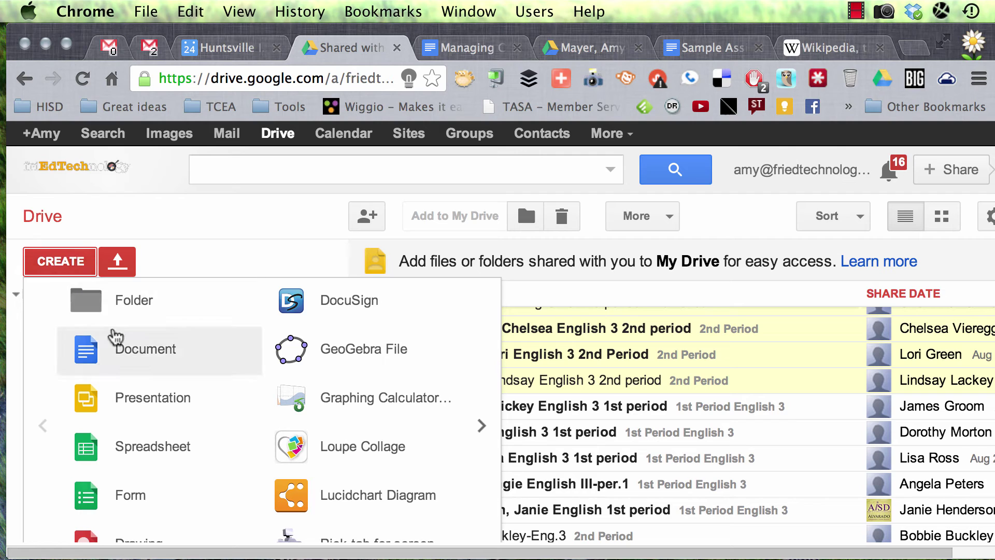
left_click(225, 238)
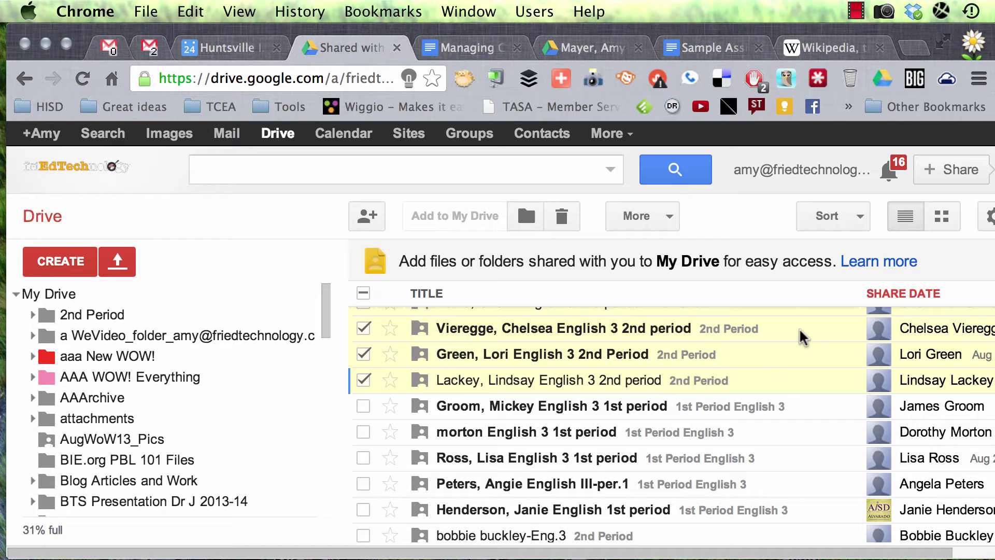
left_click_drag(802, 338, 104, 323)
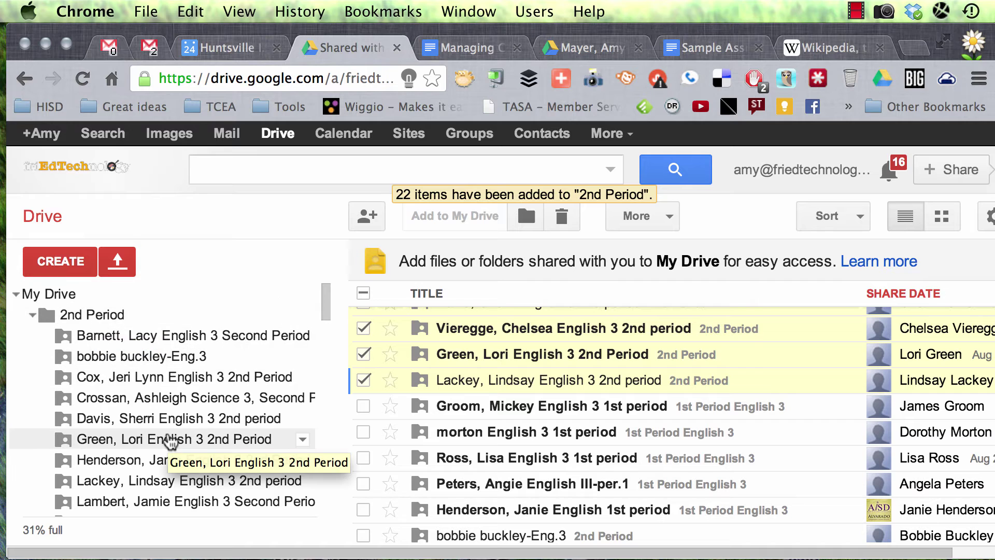
Browse the student folders inside 2nd Period, ending in the Science 3, Second Period folder.
scroll(172, 396, "down", 3)
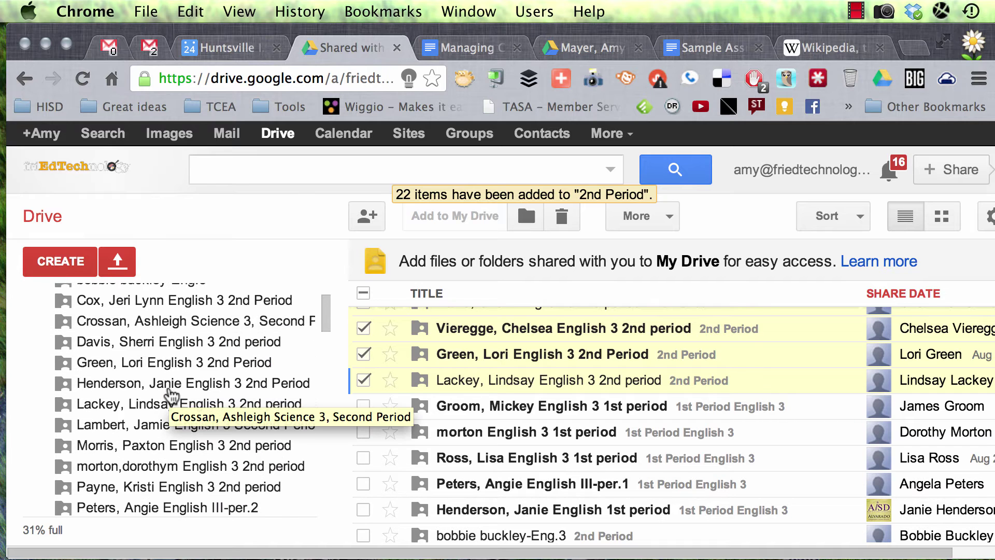
scroll(172, 397, "up", 3)
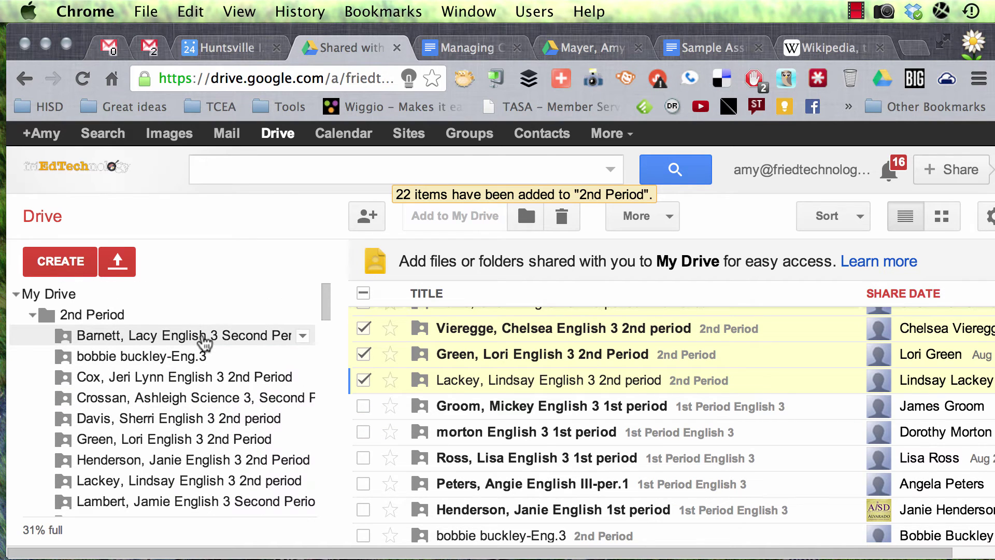
left_click(201, 338)
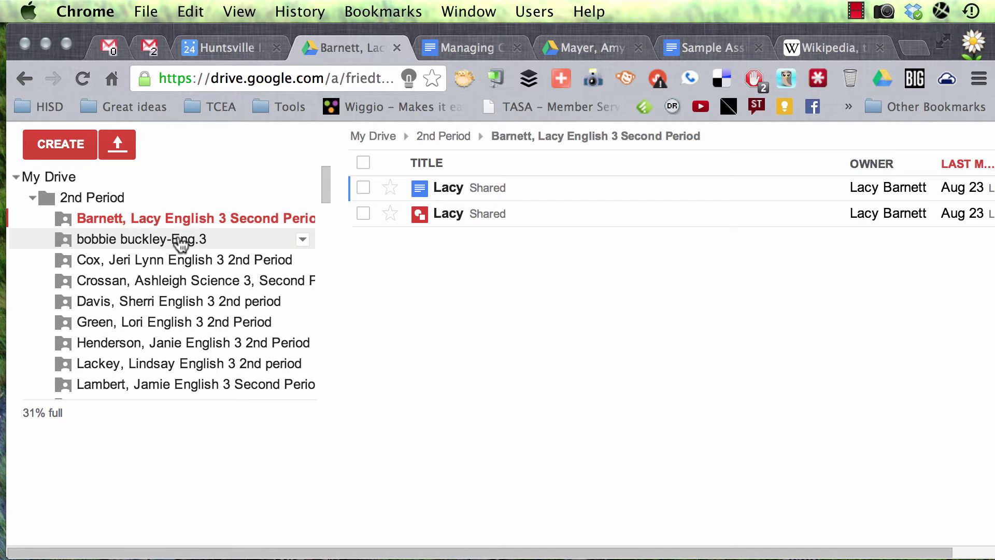
left_click(181, 241)
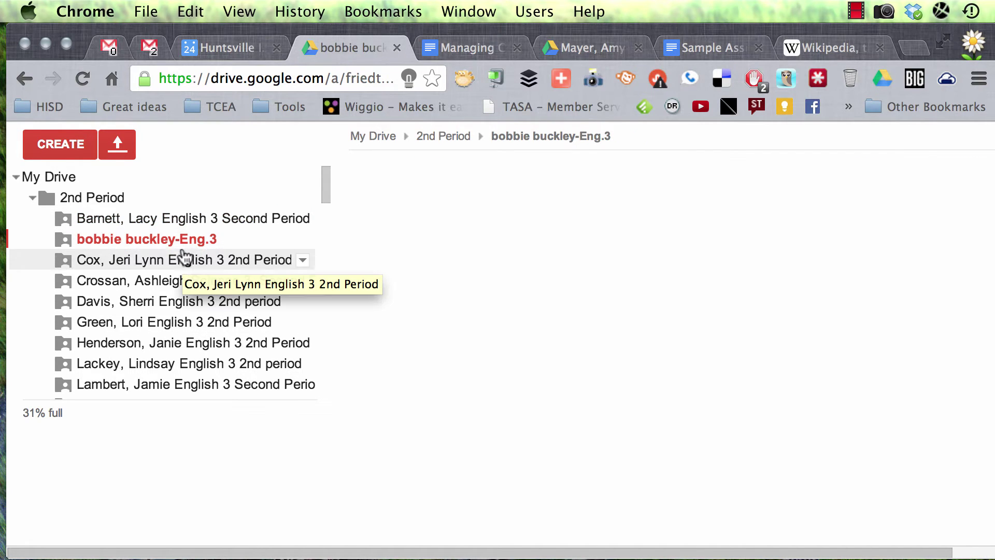
left_click(173, 264)
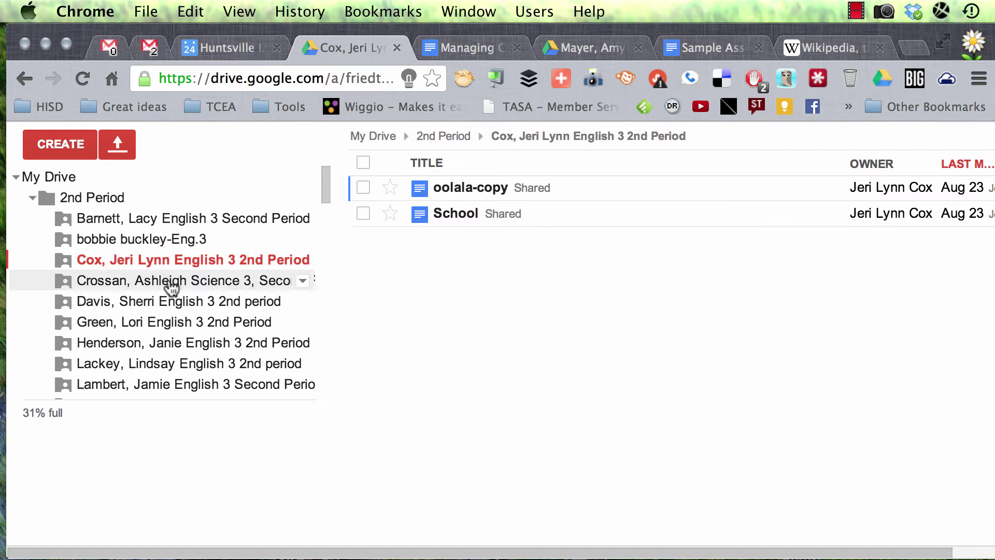
left_click(171, 285)
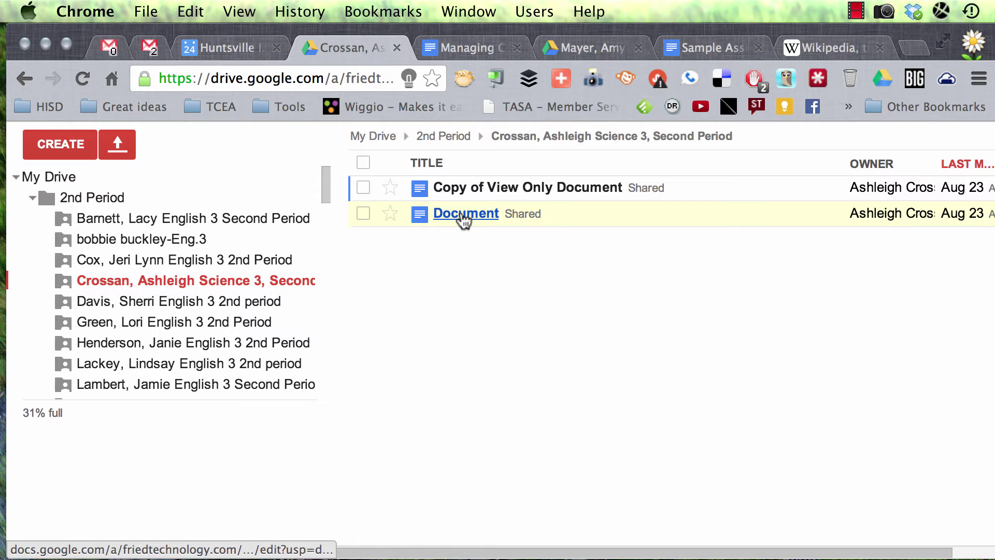
Open the folder's shared Document in Docs, then close it to return to the folder.
left_click(463, 216)
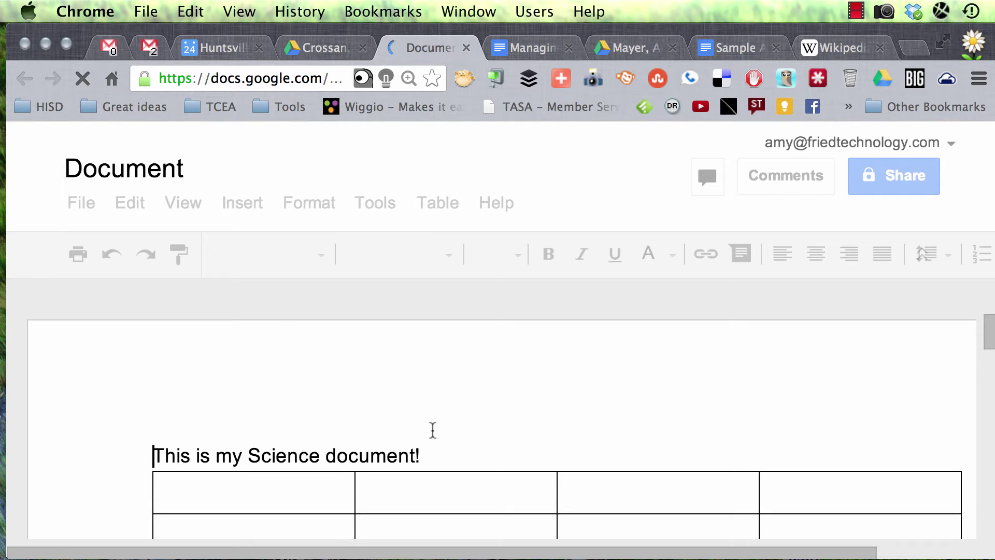
scroll(433, 429, "down", 3)
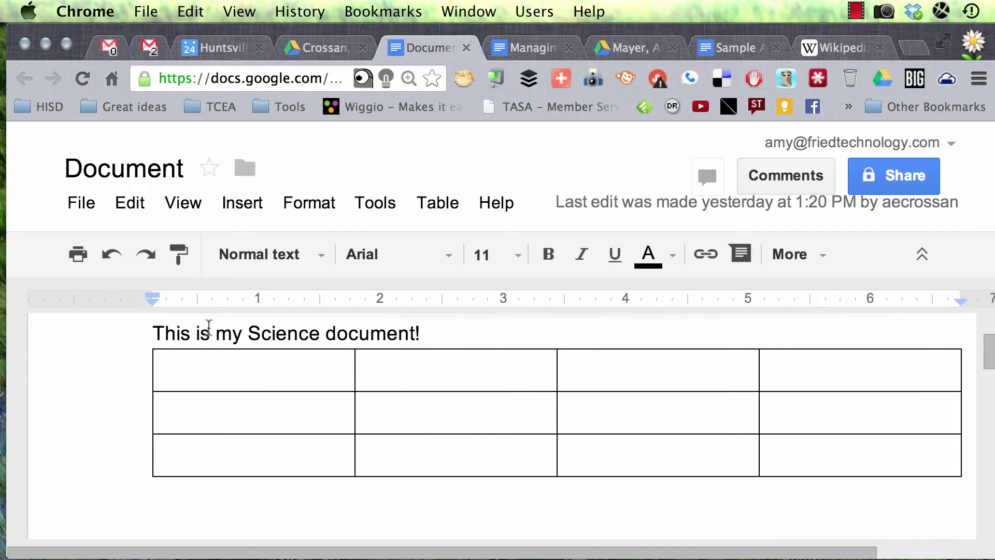
left_click(137, 342)
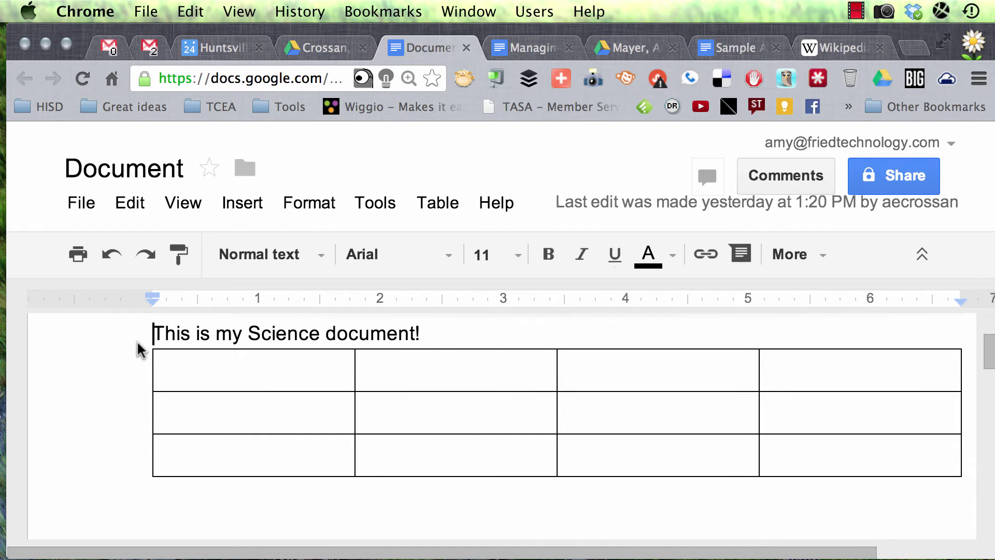
left_click(466, 48)
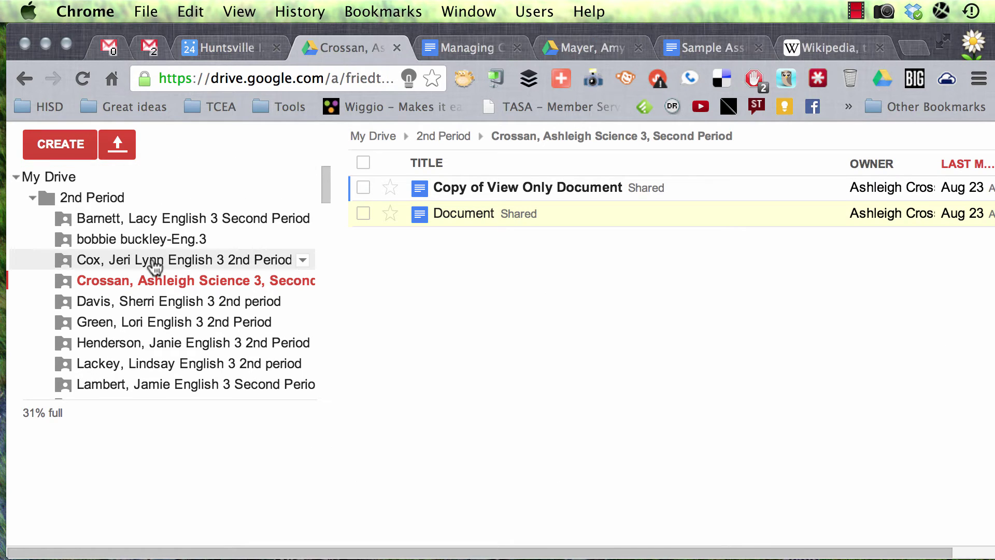
scroll(155, 266, "up", 3)
Move up through the 2nd Period folder to the top-level My Drive list.
left_click(104, 281)
scroll(82, 290, "down", 3)
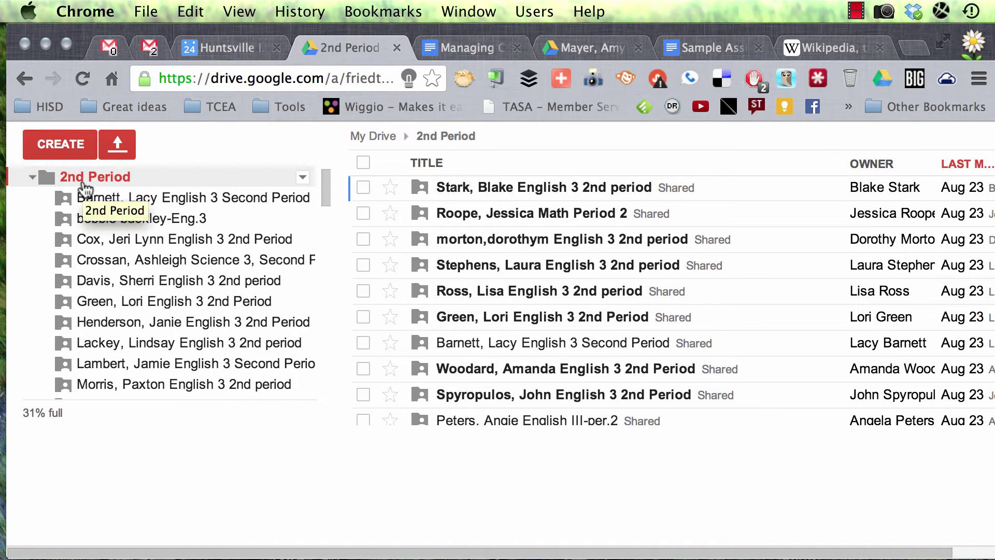
scroll(82, 191, "up", 2)
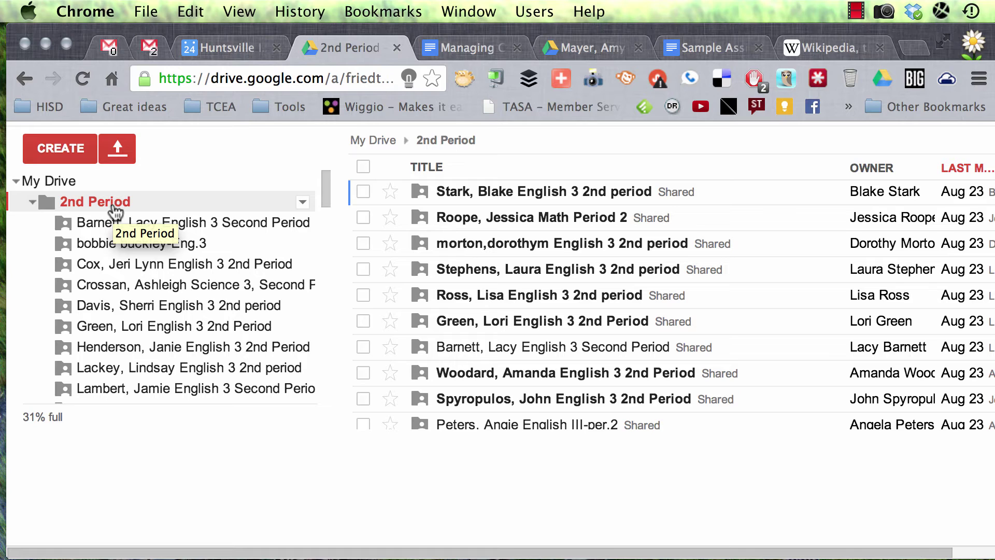
left_click(49, 183)
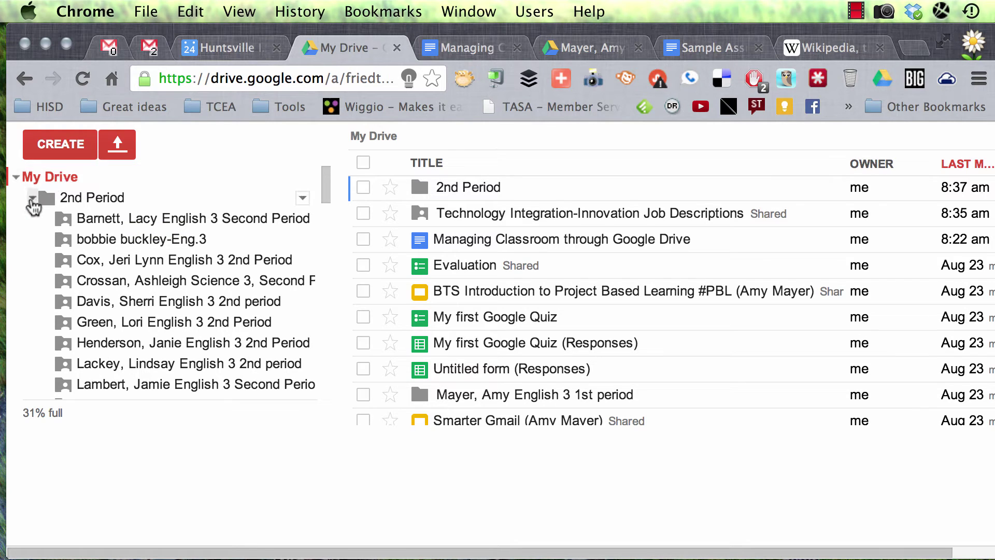
left_click(856, 10)
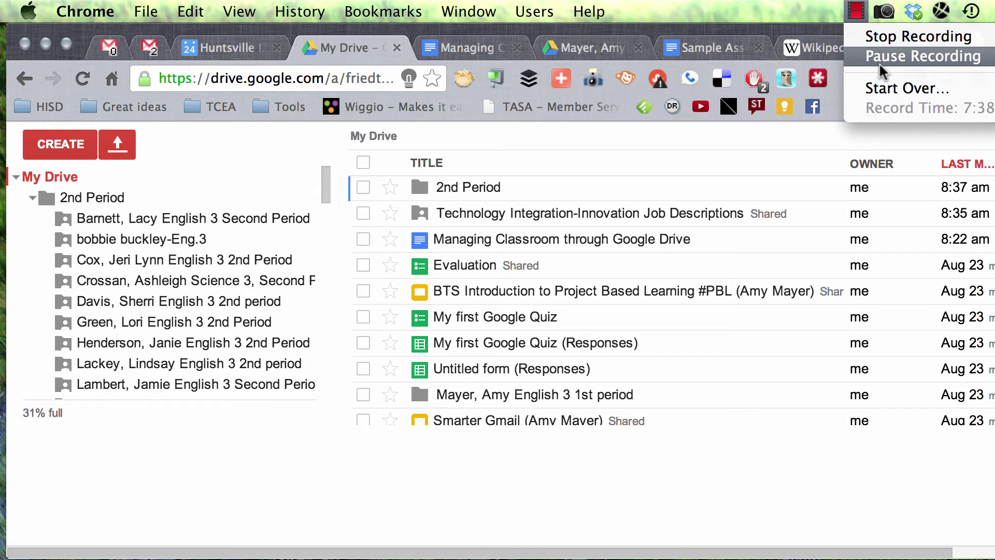
left_click(884, 56)
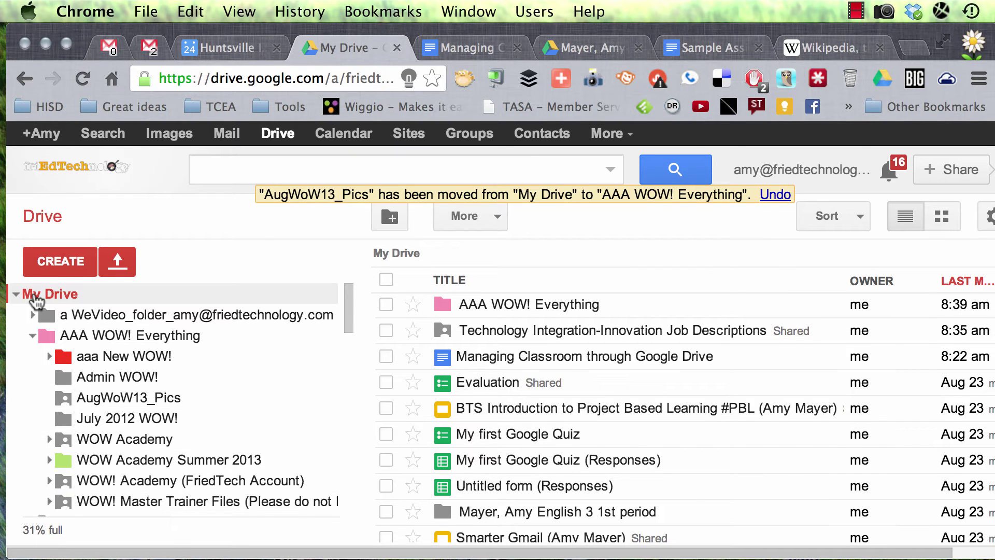
Create a new My Drive folder named 'Teaching Files (View Only)'.
left_click(67, 260)
left_click(102, 304)
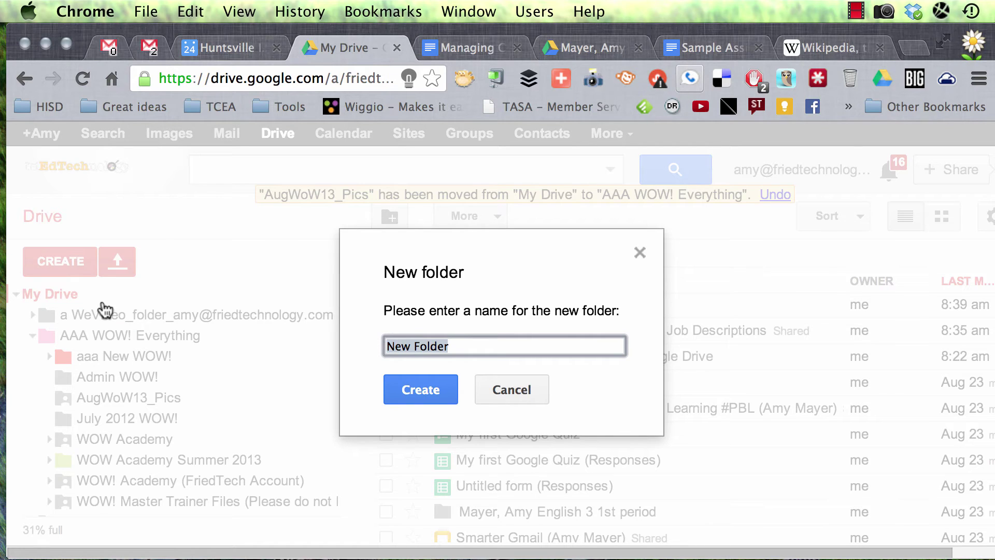
type("Teaching Files (View Only")
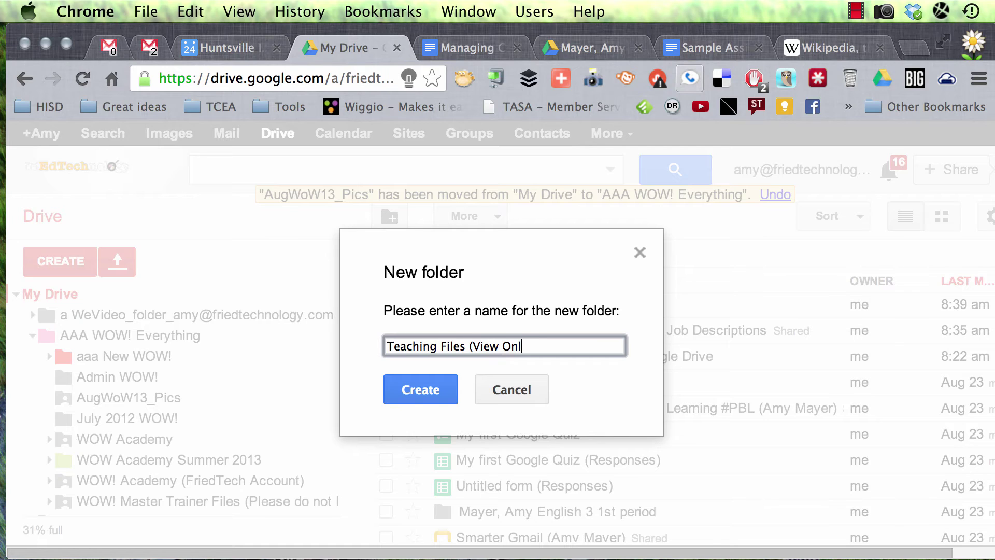
left_click(434, 401)
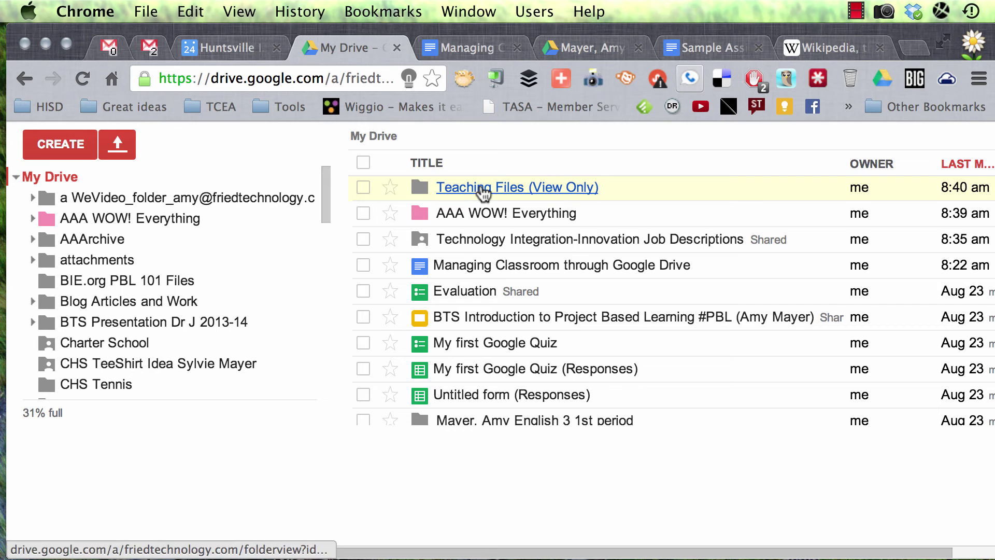
Inside Teaching Files (View Only), create an 'English 3' subfolder.
left_click(482, 189)
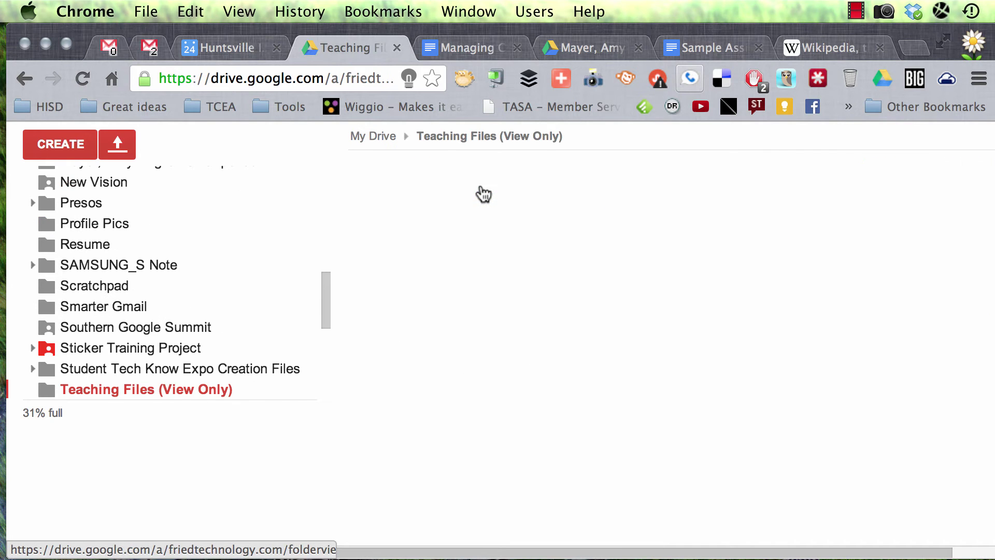
scroll(244, 263, "up", 2)
scroll(244, 262, "down", 2)
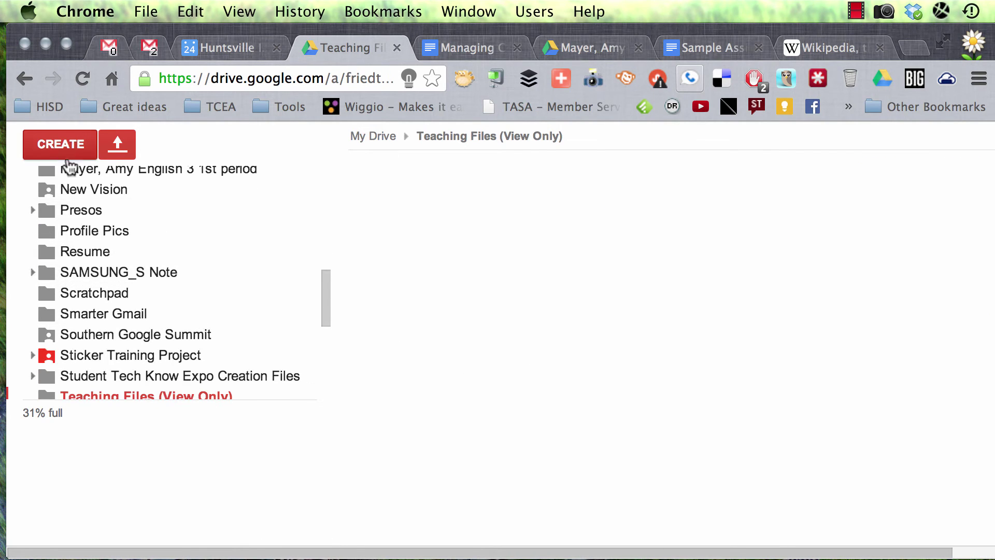
left_click(63, 144)
left_click(117, 199)
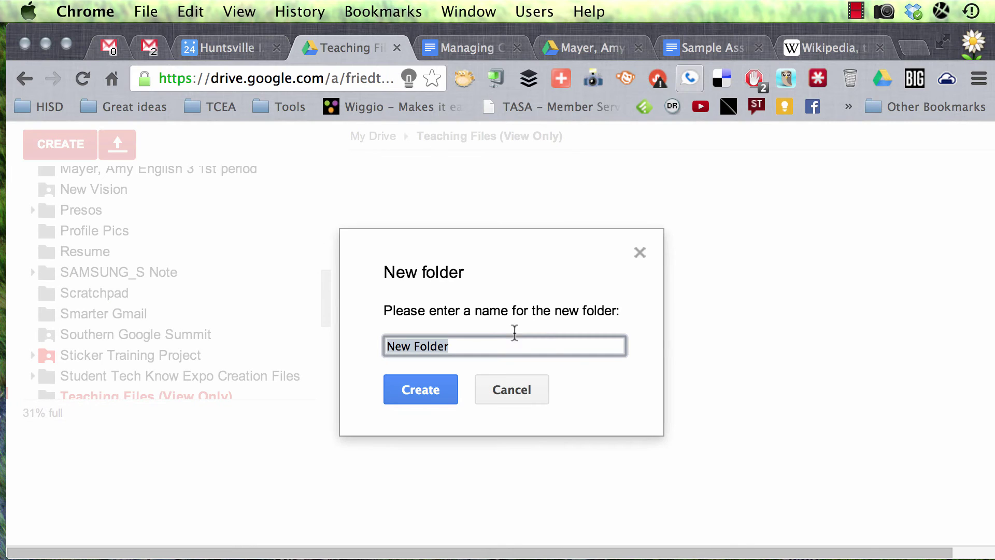
type("English 3")
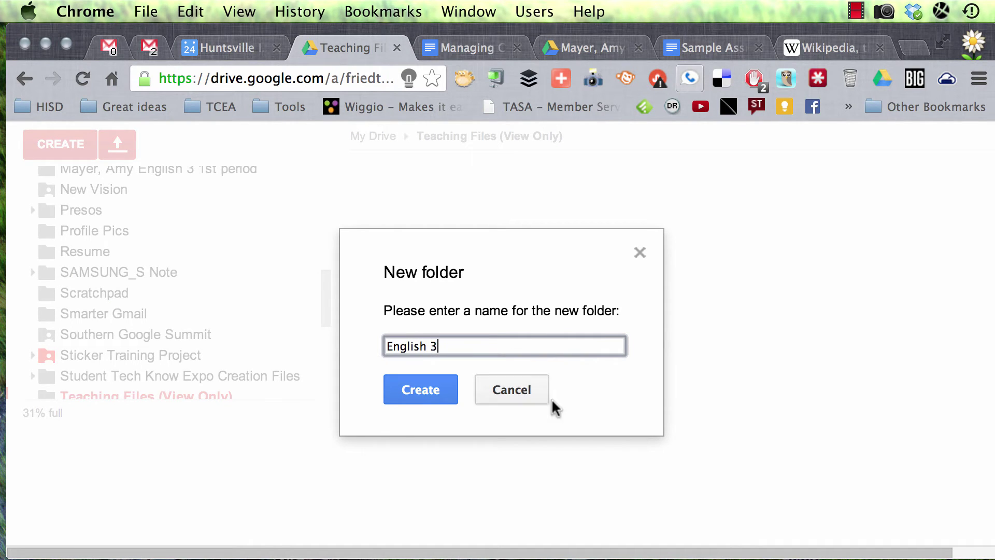
left_click(404, 397)
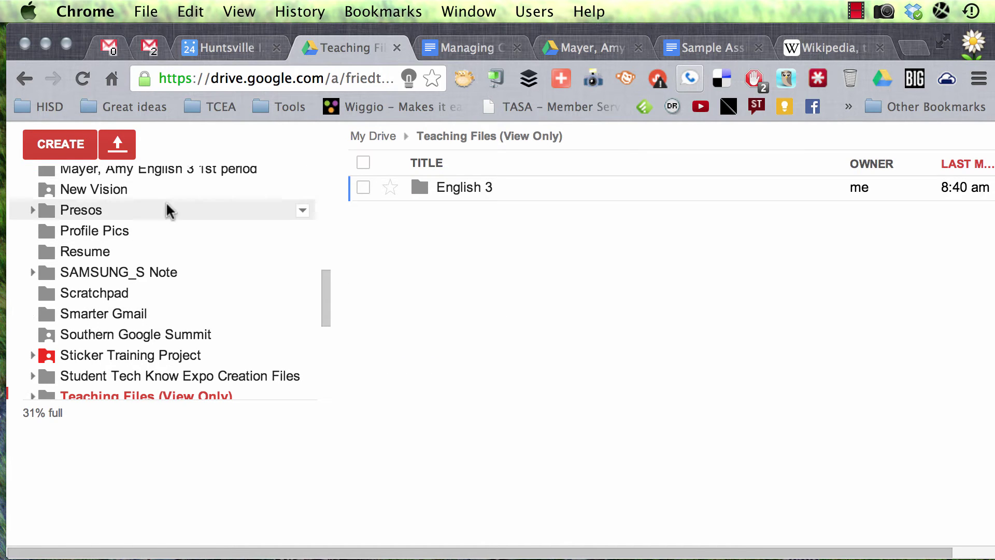
Add an 'English 1' subfolder, fixing the misspelled name, and open it.
left_click(48, 143)
left_click(83, 189)
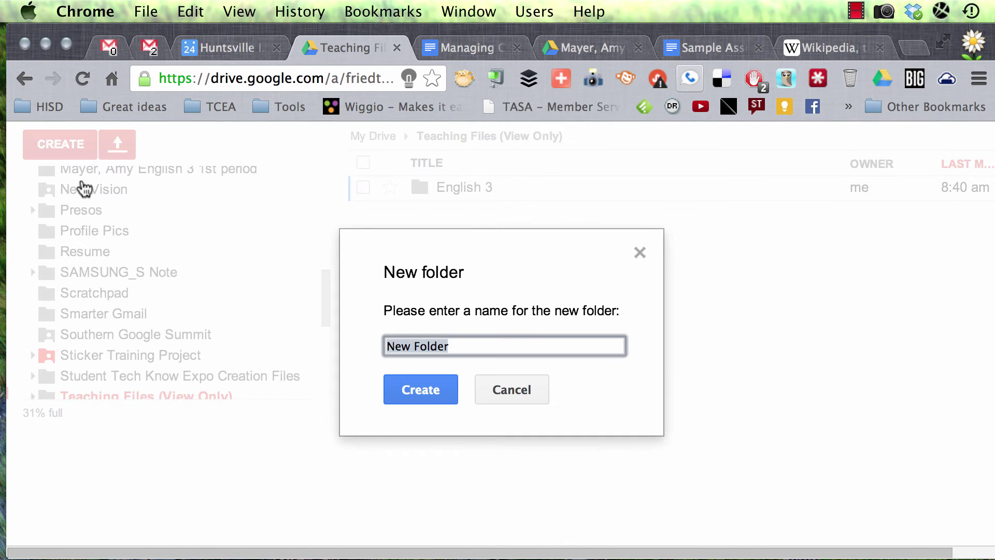
type("E")
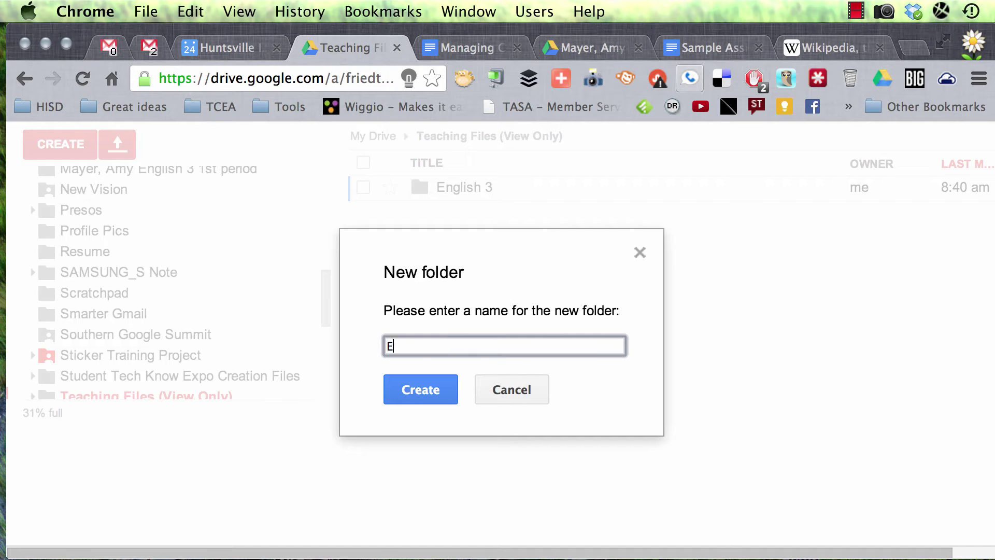
type("nglih 1")
key("BackSpace")
key("BackSpace")
key("BackSpace")
left_click(426, 394)
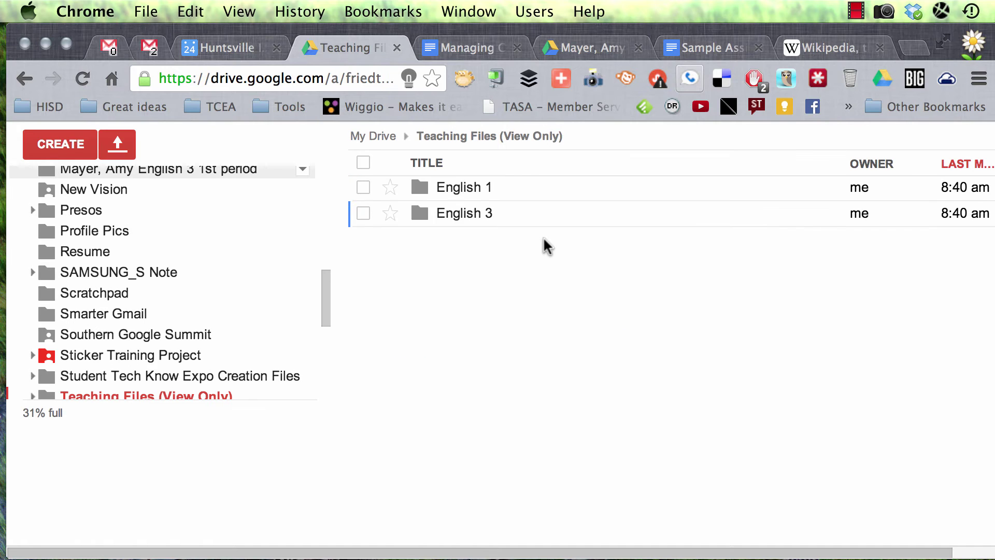
left_click(464, 188)
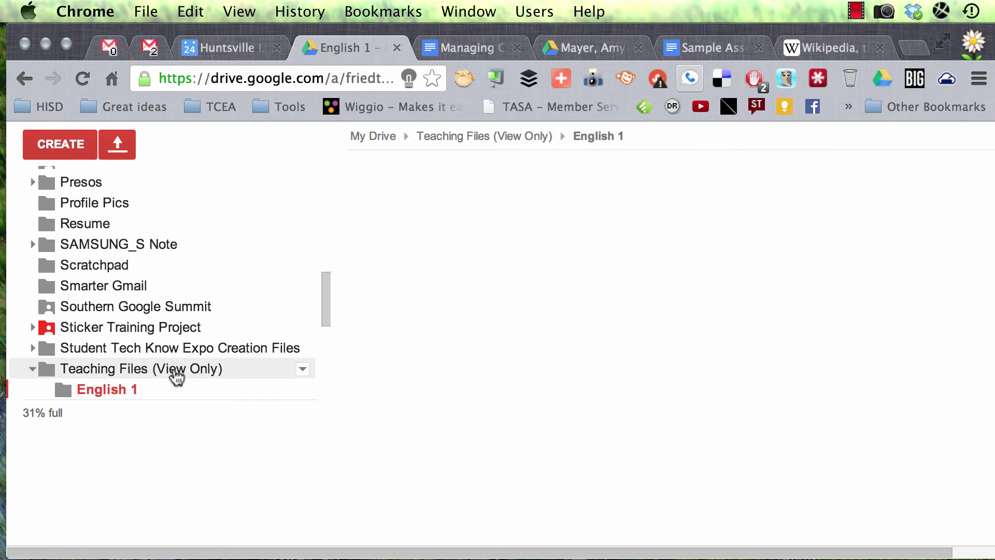
left_click(176, 372)
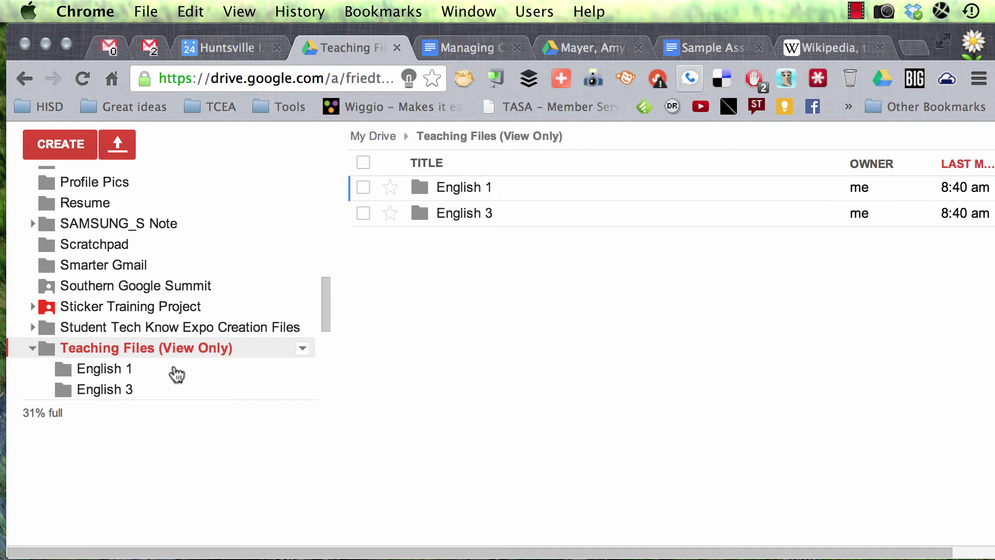
Set English 1's sharing to 'Anyone with the link' can view, save, and close the dialog.
left_click(135, 372)
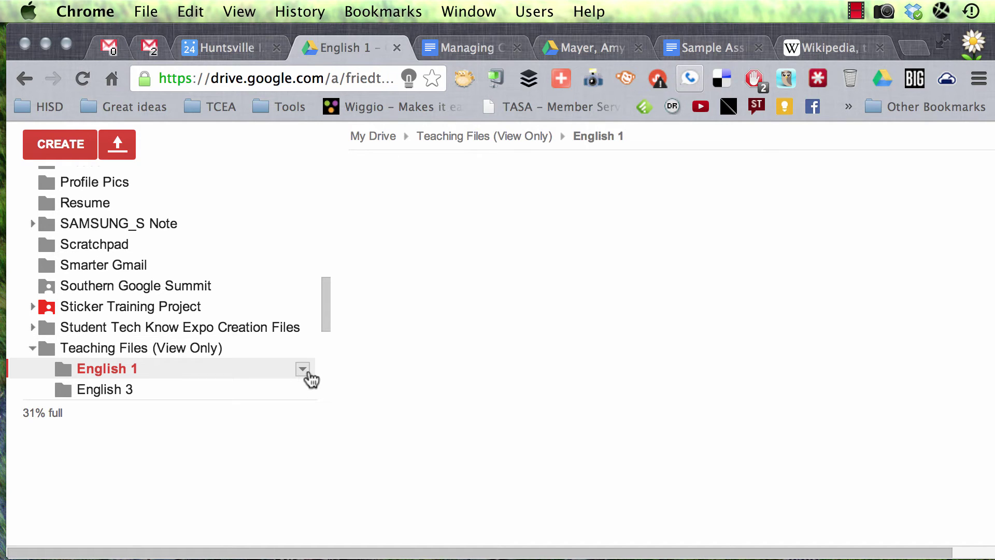
left_click(306, 372)
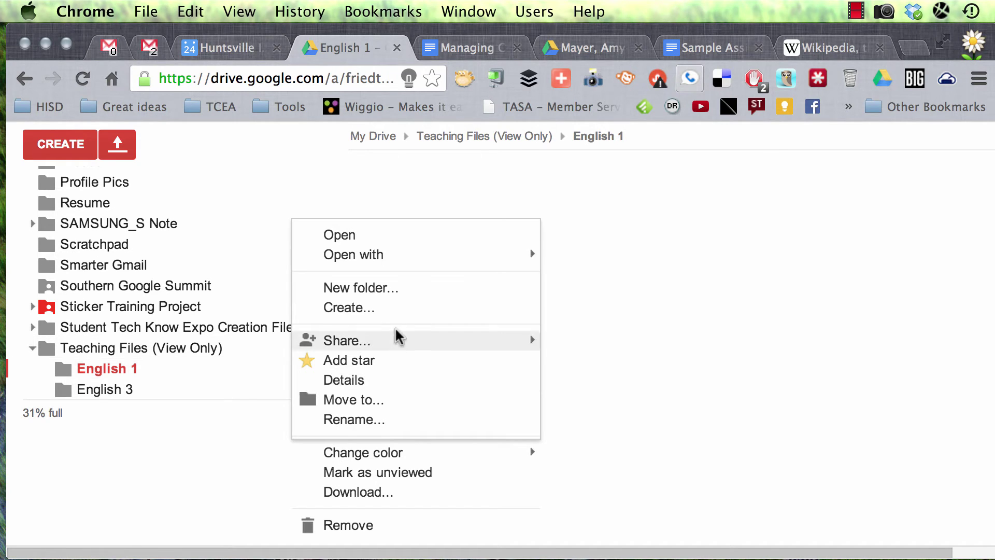
mouse_move(397, 341)
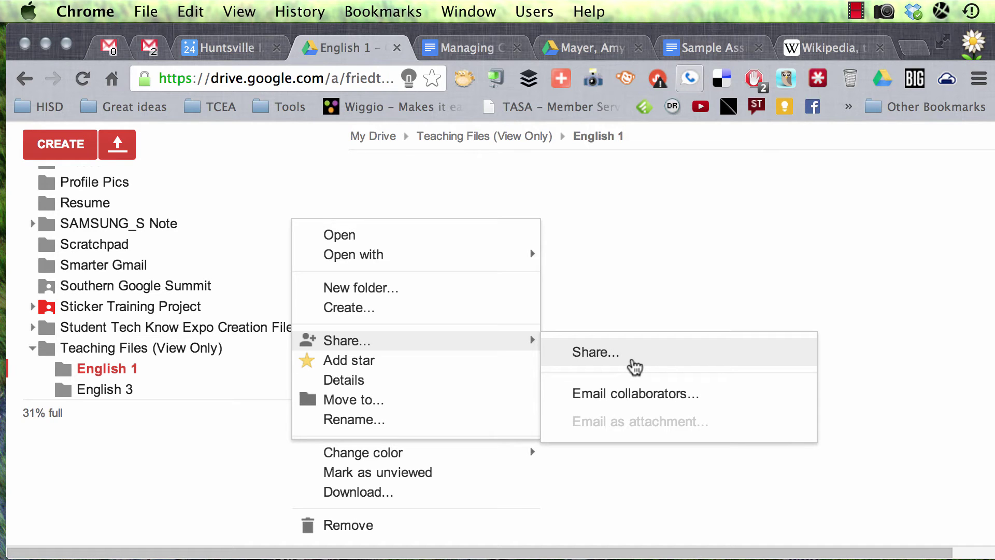
left_click(635, 361)
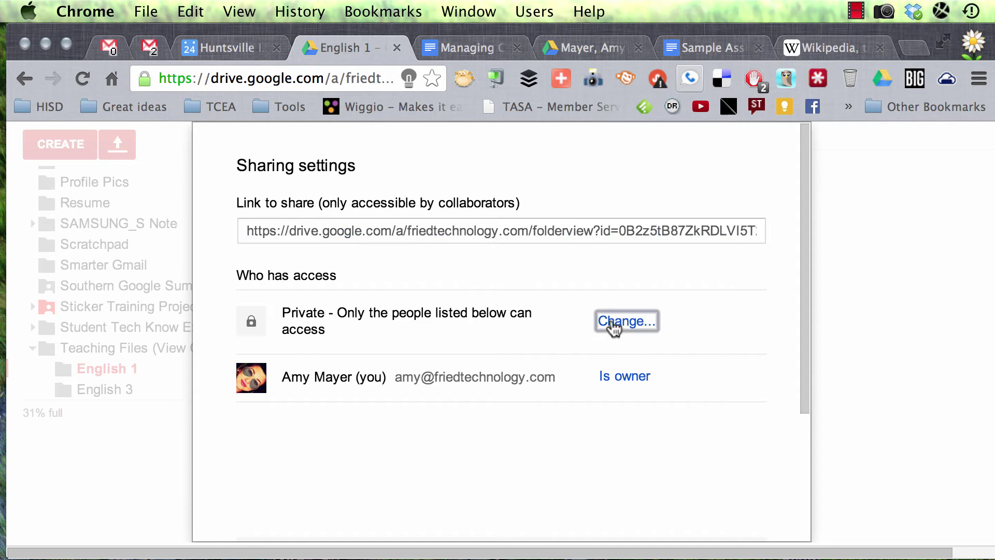
left_click(613, 321)
left_click(404, 258)
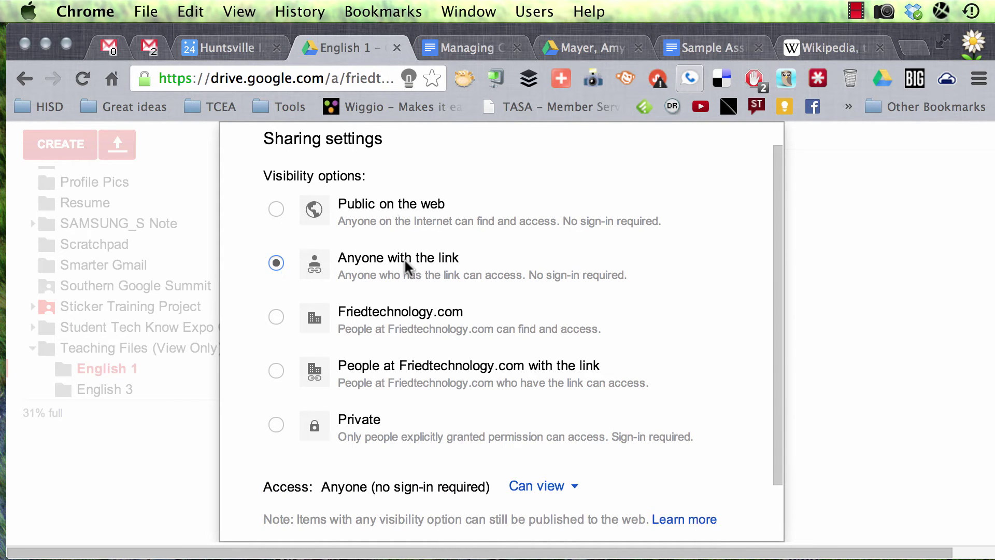
scroll(584, 461, "down", 2)
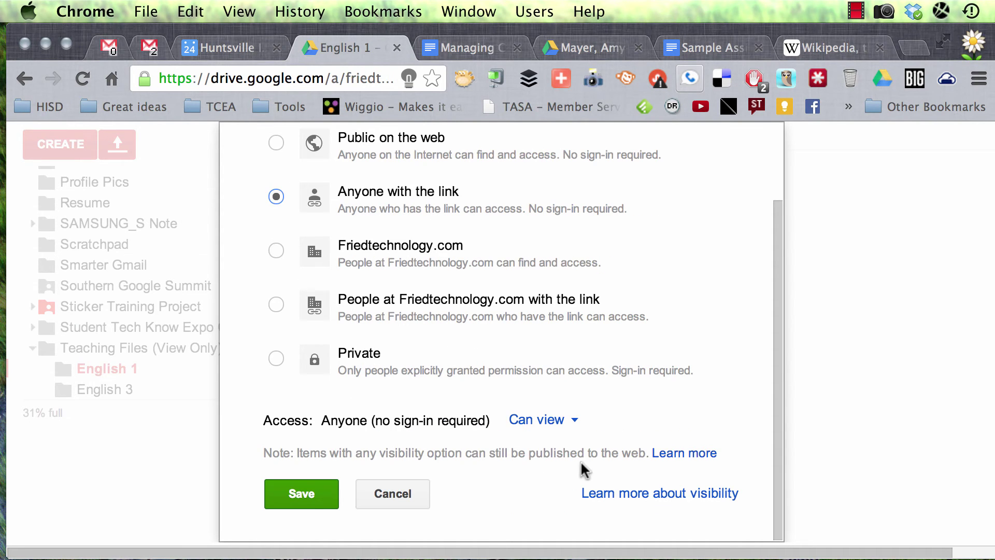
left_click(310, 500)
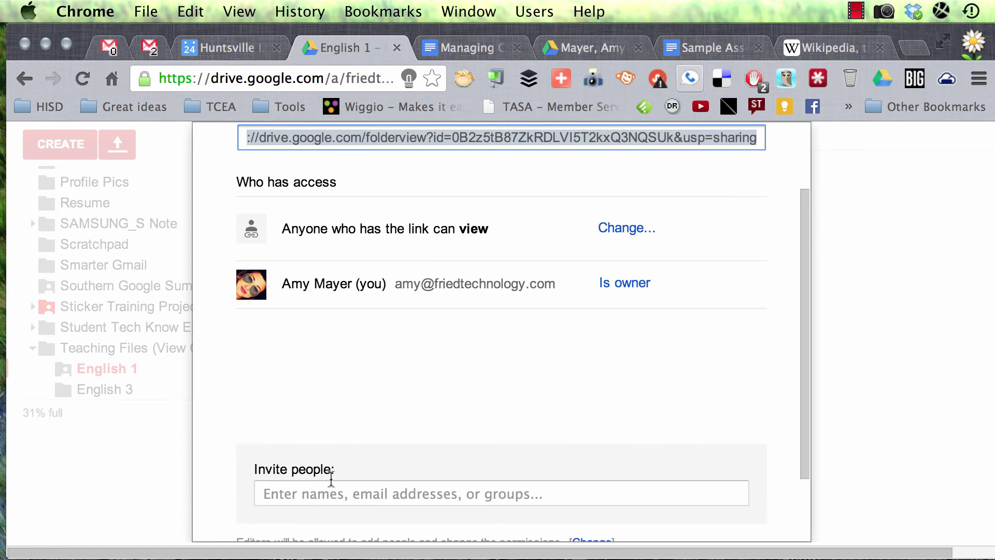
scroll(327, 456, "down", 2)
left_click(259, 495)
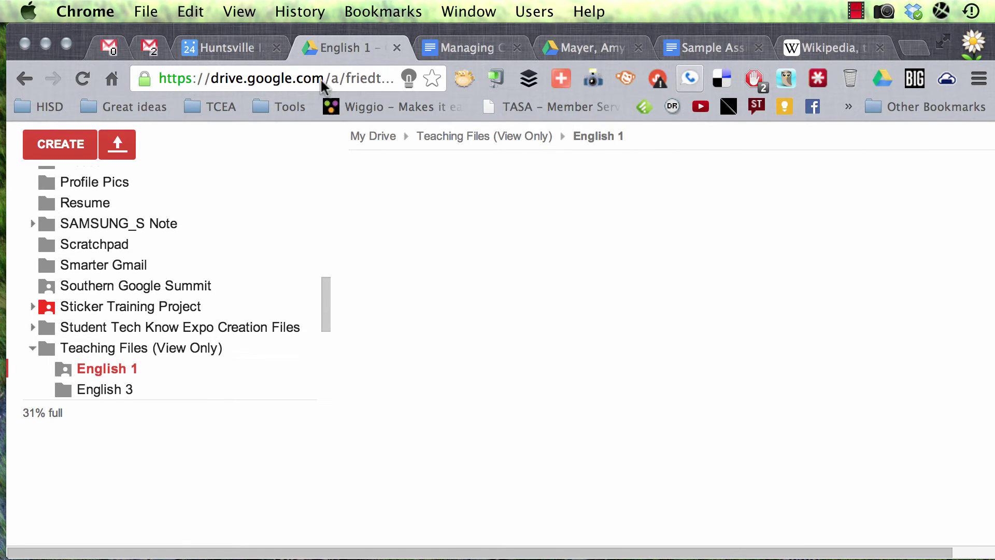
left_click(273, 72)
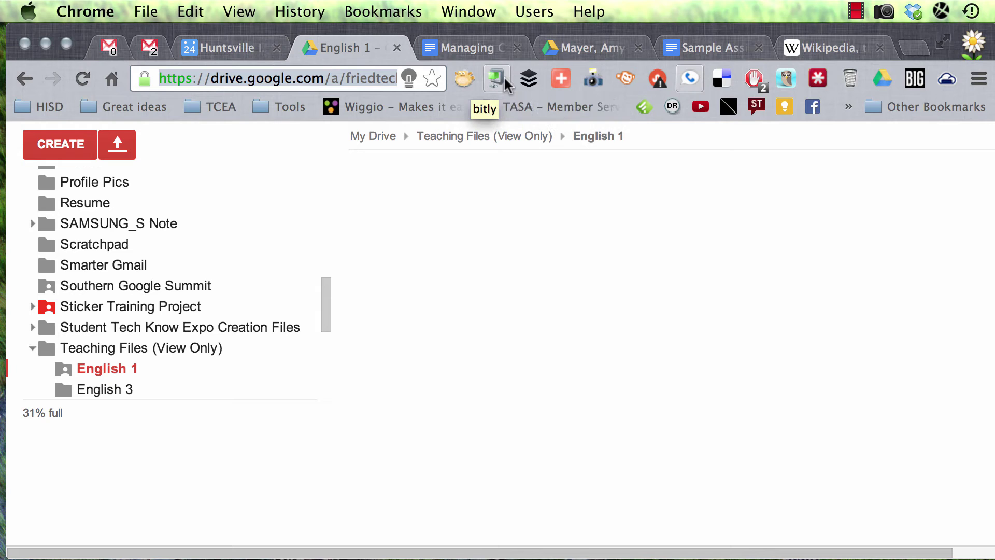
left_click(494, 82)
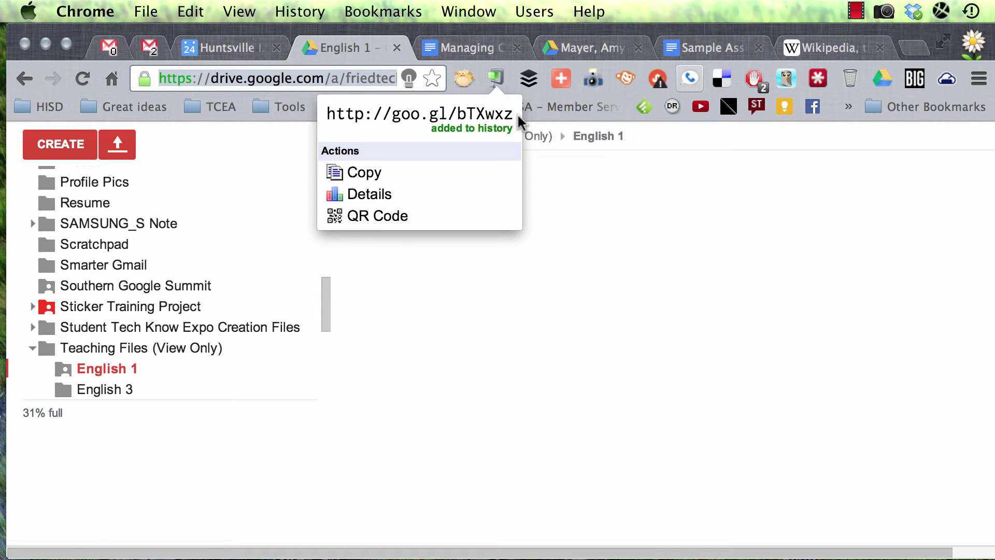
left_click_drag(515, 115, 333, 107)
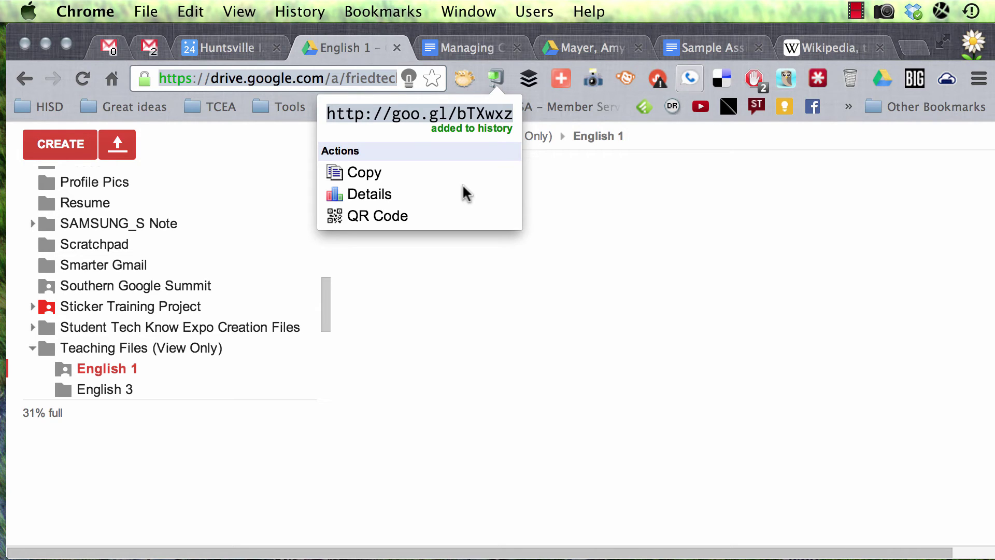
left_click(638, 251)
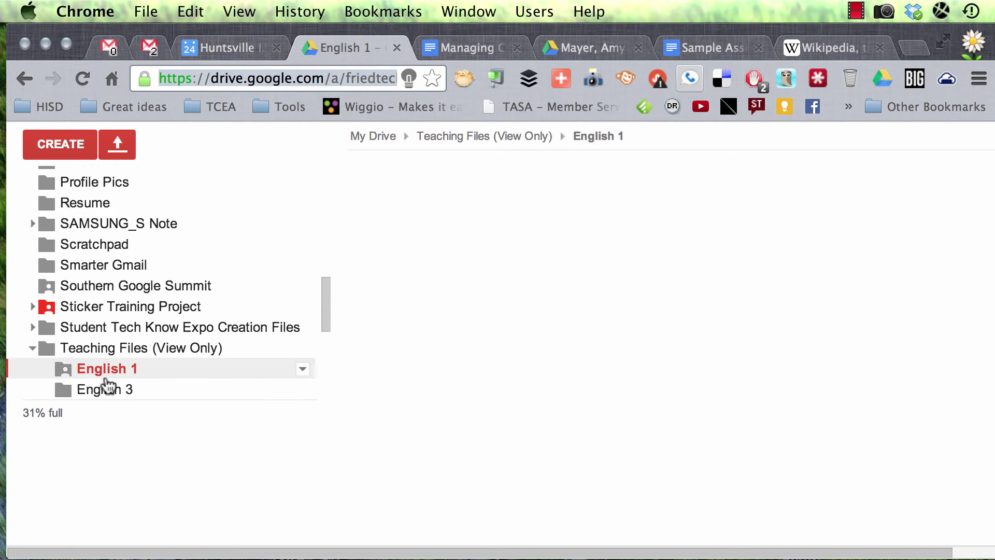
Expand the Consulting folder in the sidebar and open its Alvarado ISD subfolder.
scroll(155, 276, "up", 2)
scroll(155, 275, "down", 8)
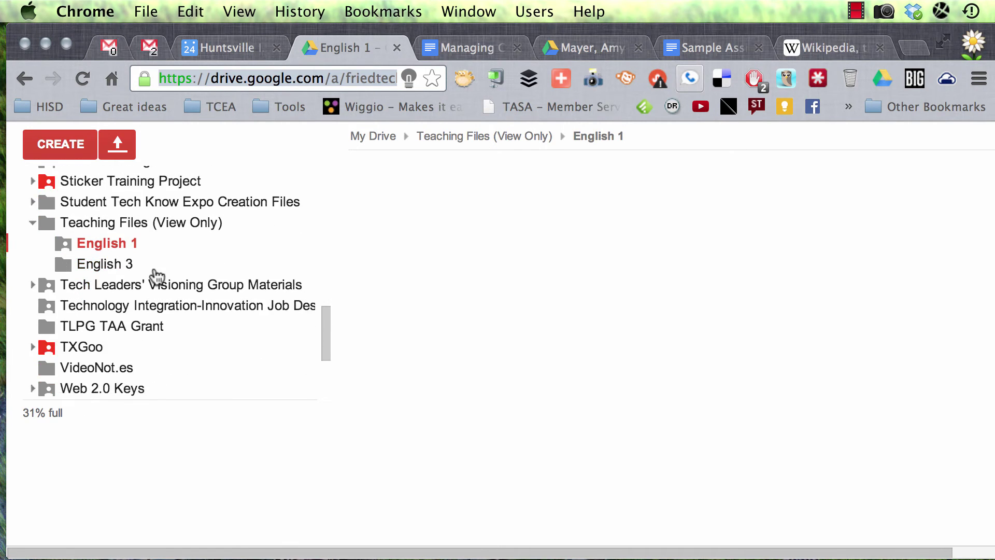
scroll(206, 250, "up", 12)
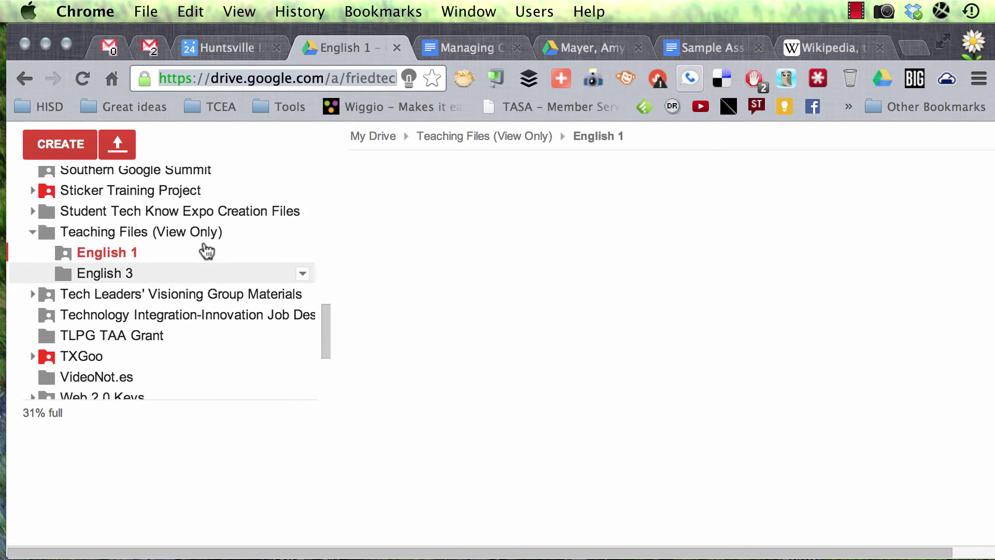
scroll(207, 250, "up", 8)
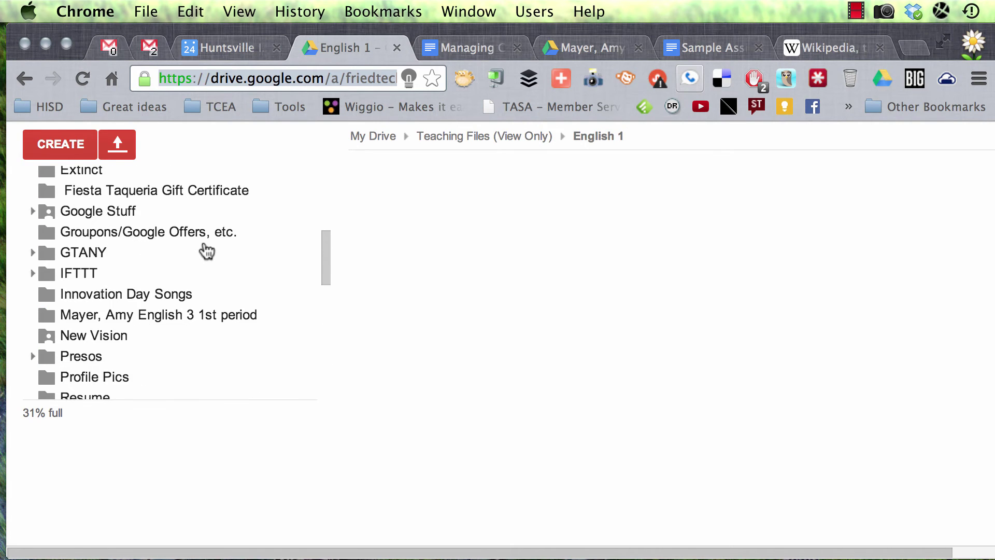
scroll(206, 250, "down", 2)
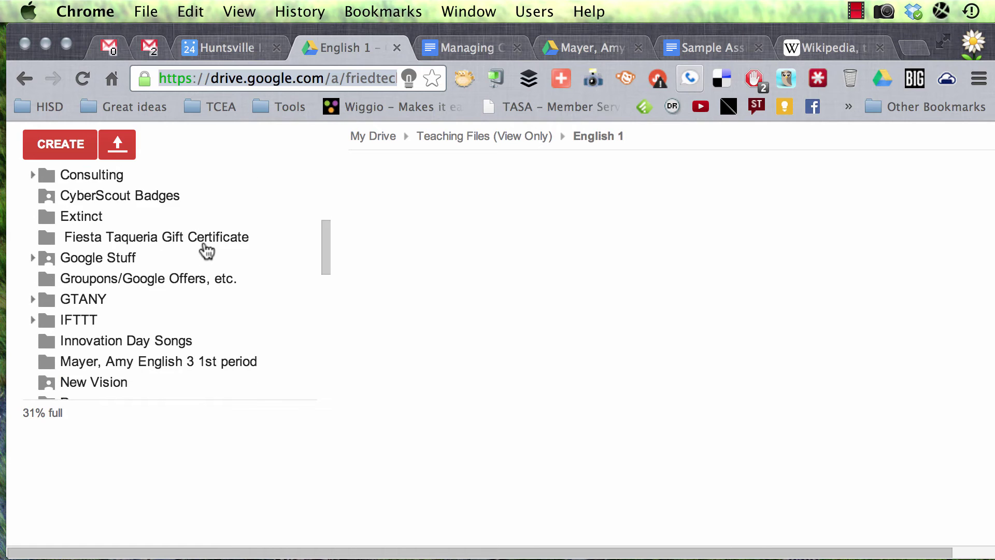
scroll(206, 251, "up", 4)
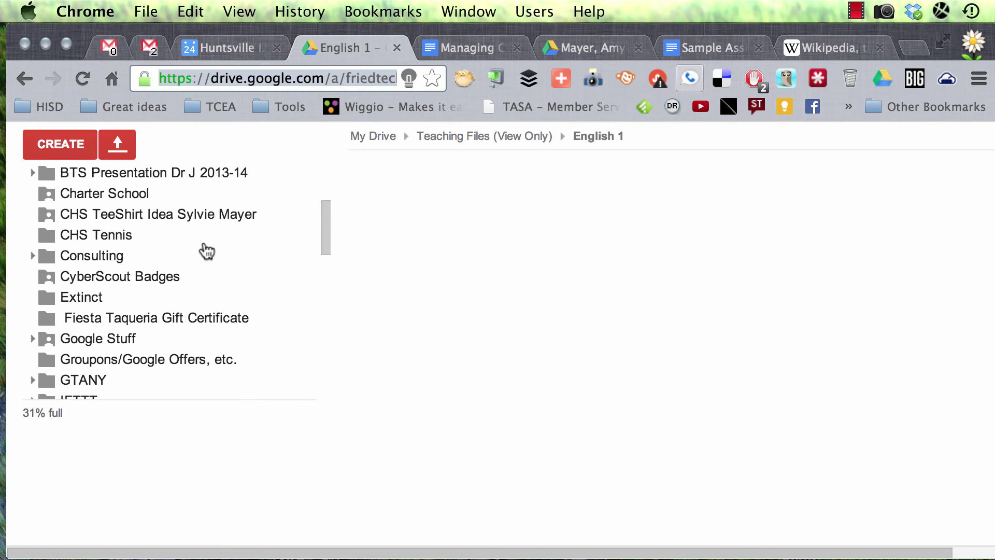
left_click(32, 255)
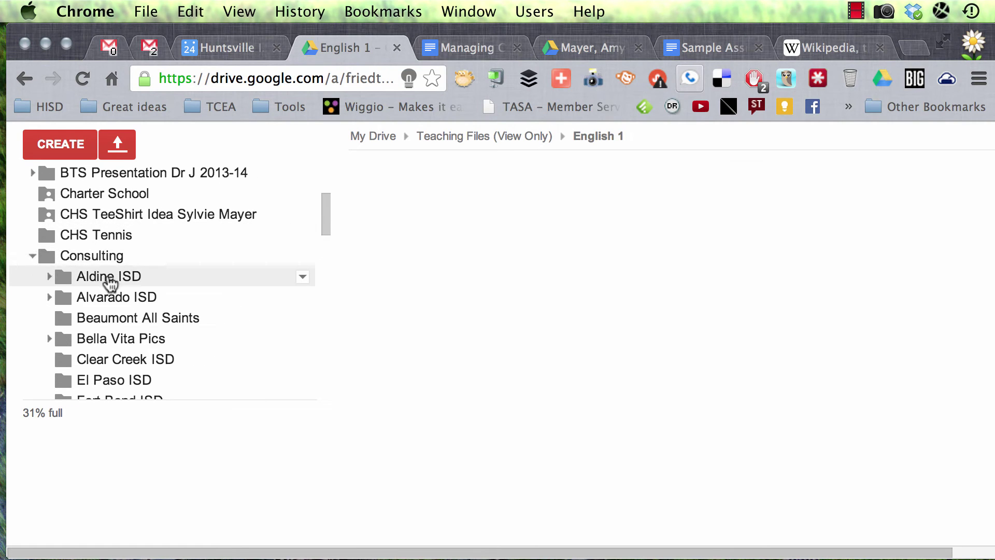
left_click(111, 298)
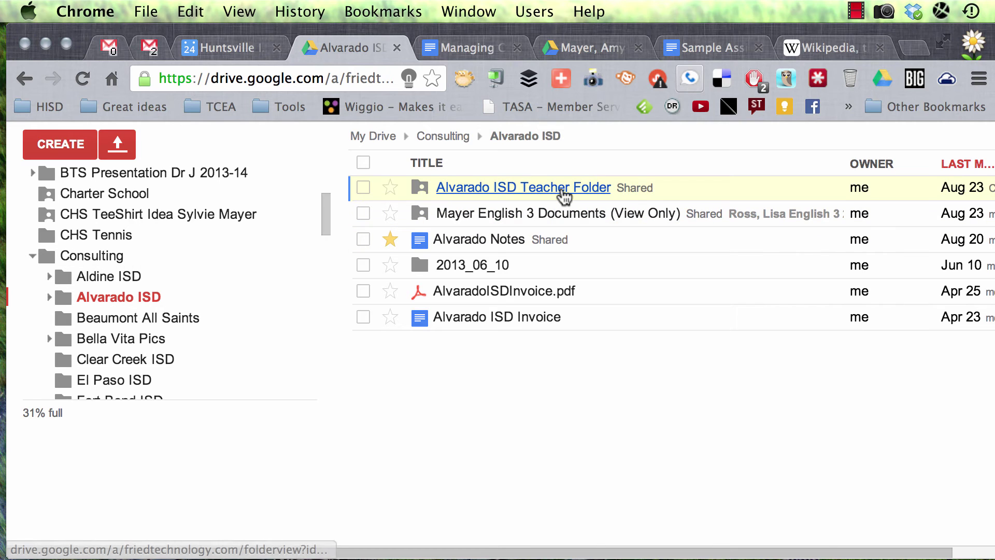
Open the Alvarado ISD Teacher Folder and launch its Alvarado ISD Sign In spreadsheet.
left_click(556, 192)
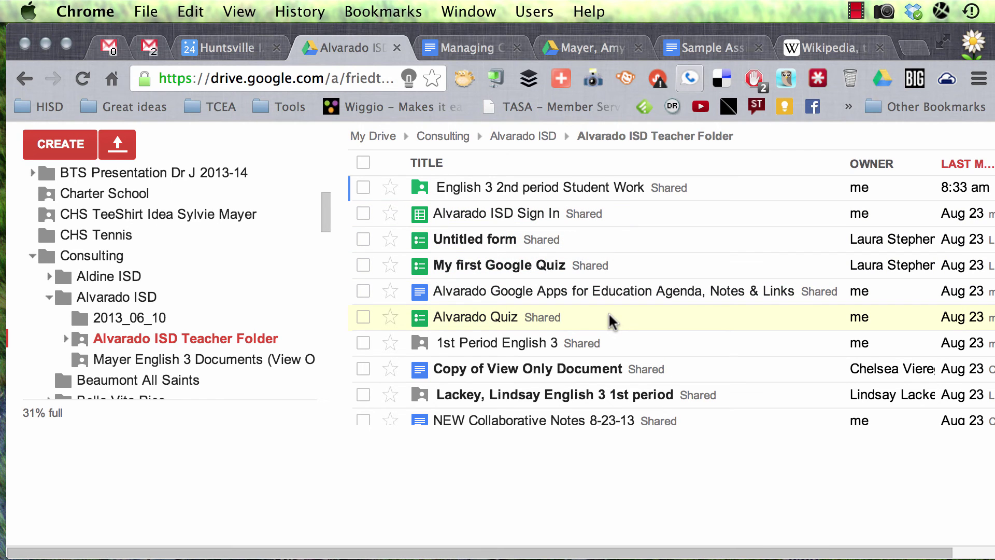
left_click(504, 212)
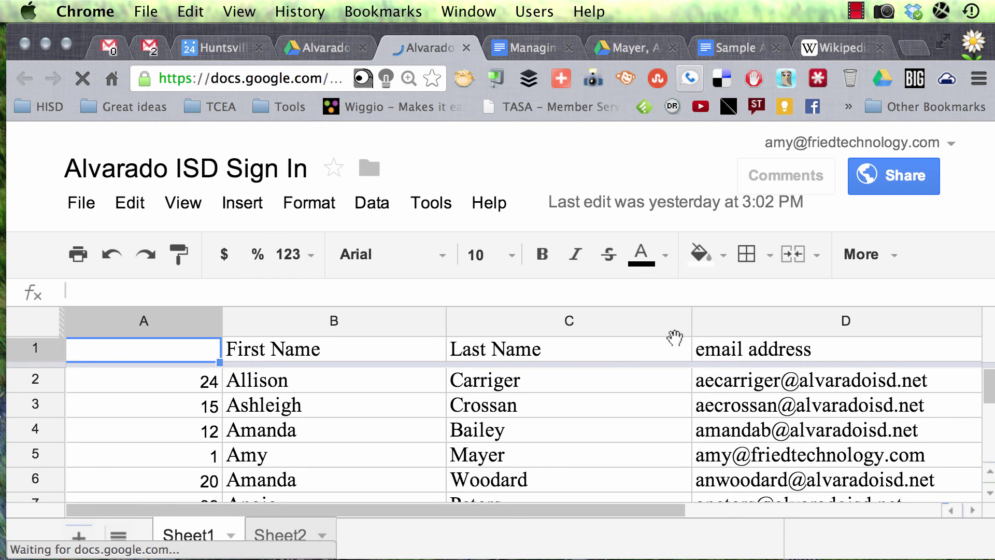
Widen column C to fit last names and select the email addresses in D2 through D44.
left_click_drag(691, 322, 763, 322)
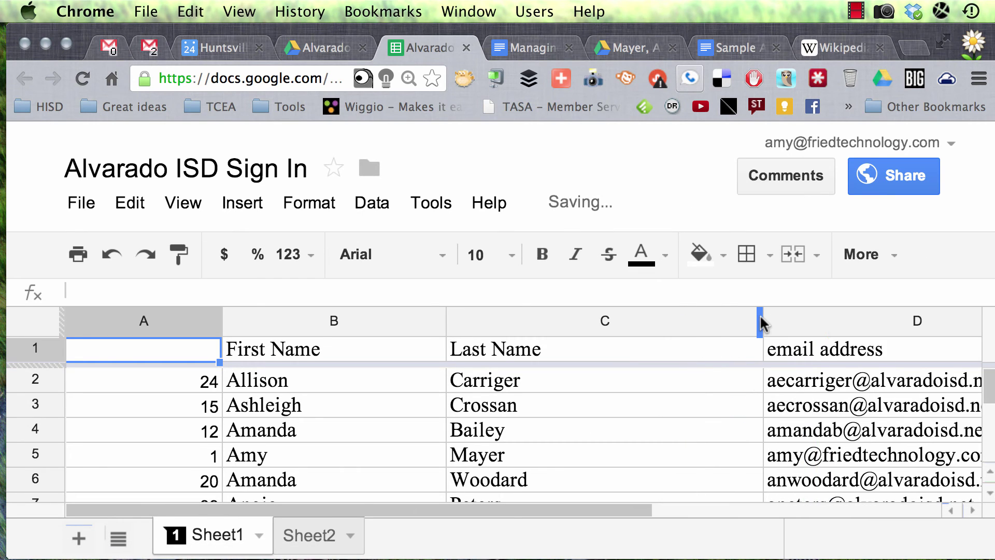
left_click_drag(826, 384, 836, 518)
scroll(835, 510, "down", 5)
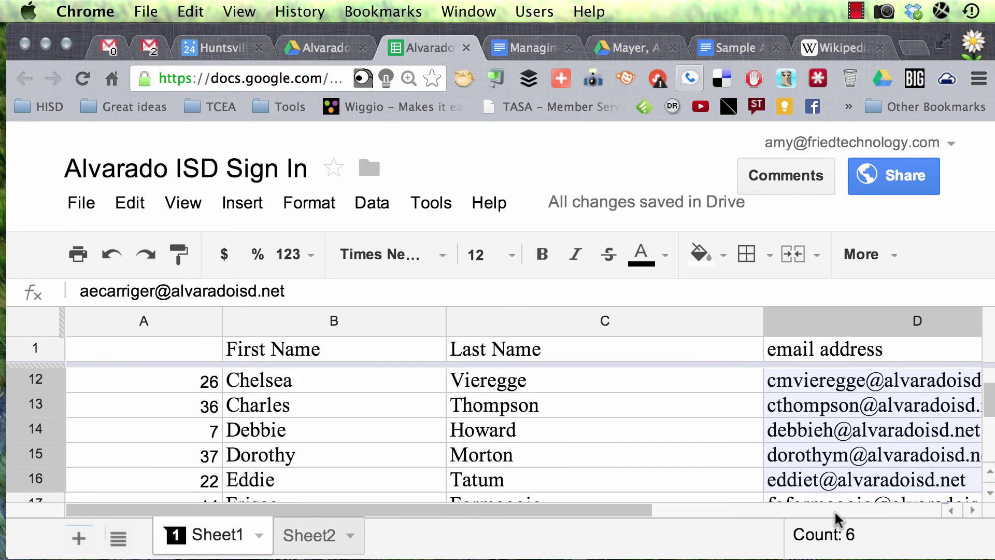
scroll(834, 510, "down", 5)
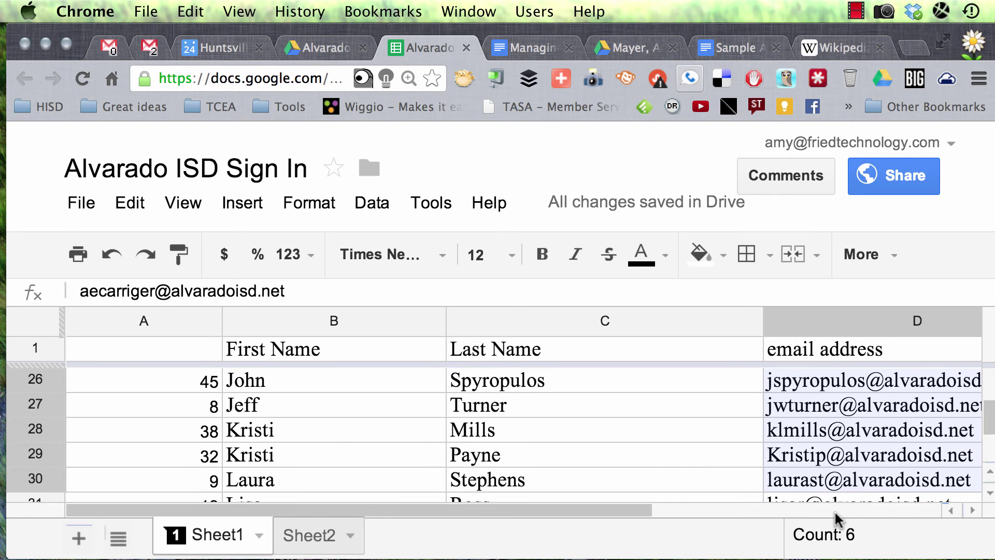
scroll(834, 509, "down", 4)
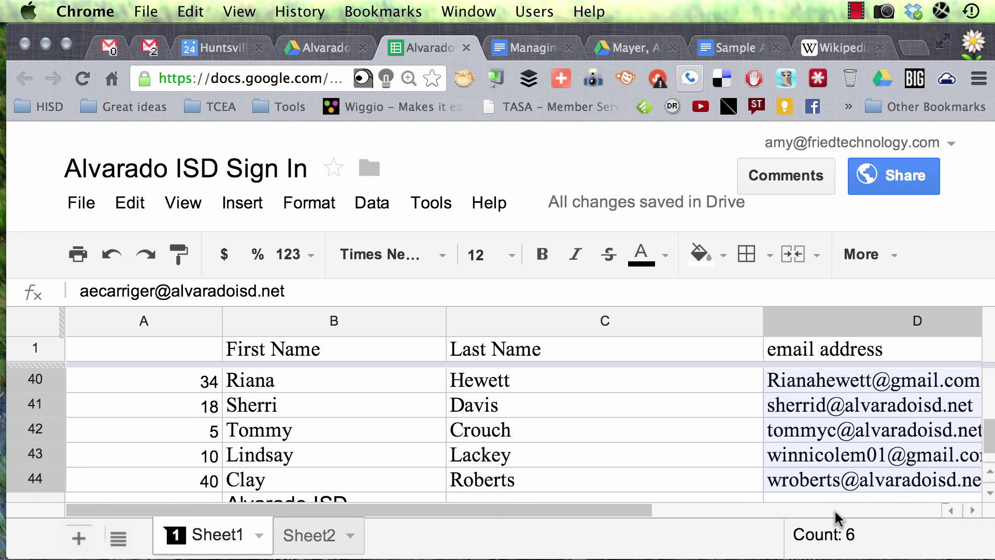
left_click_drag(852, 368, 850, 416)
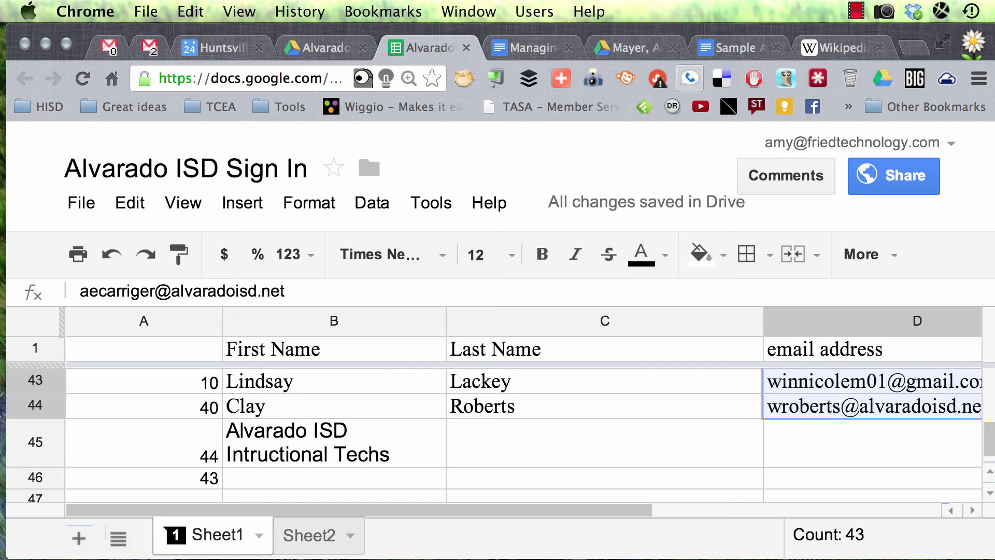
Return to the Alvarado ISD Teacher Folder, go into English 1, and bring up its folder options.
left_click(318, 47)
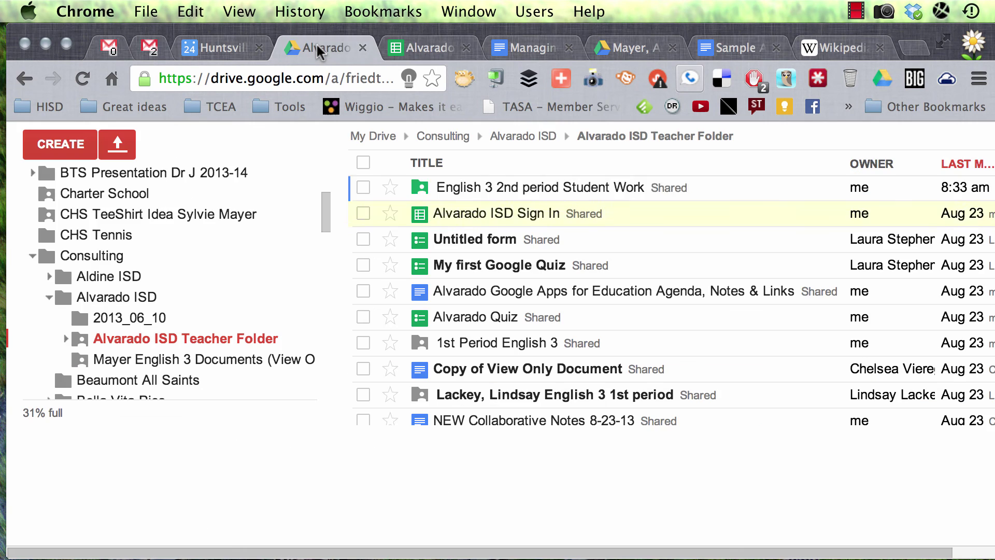
scroll(219, 339, "down", 3)
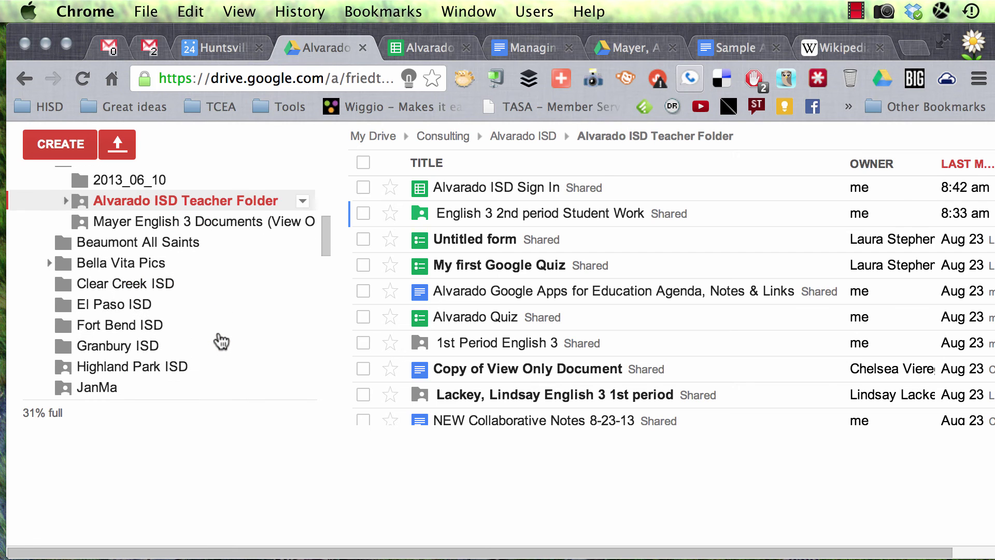
scroll(218, 339, "up", 10)
scroll(221, 341, "down", 20)
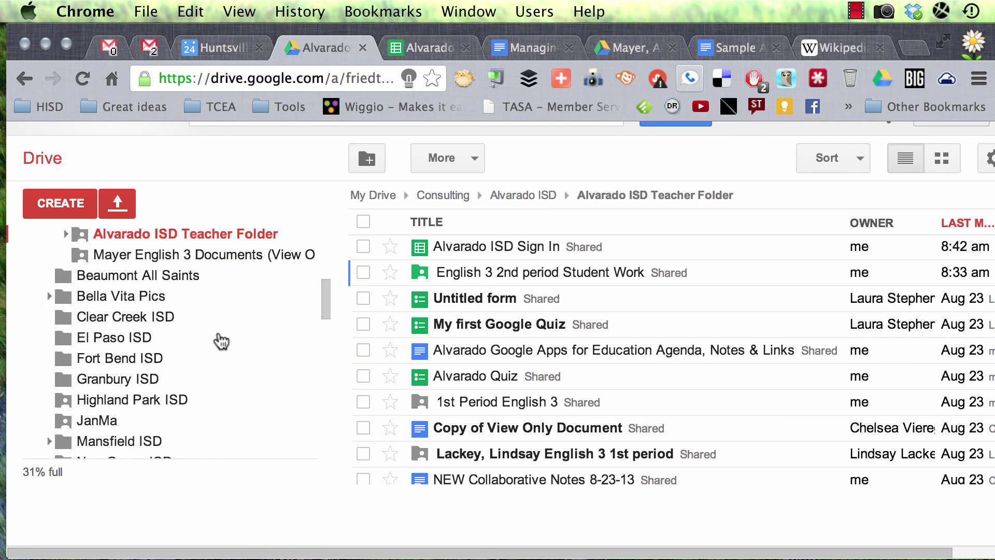
scroll(222, 340, "down", 5)
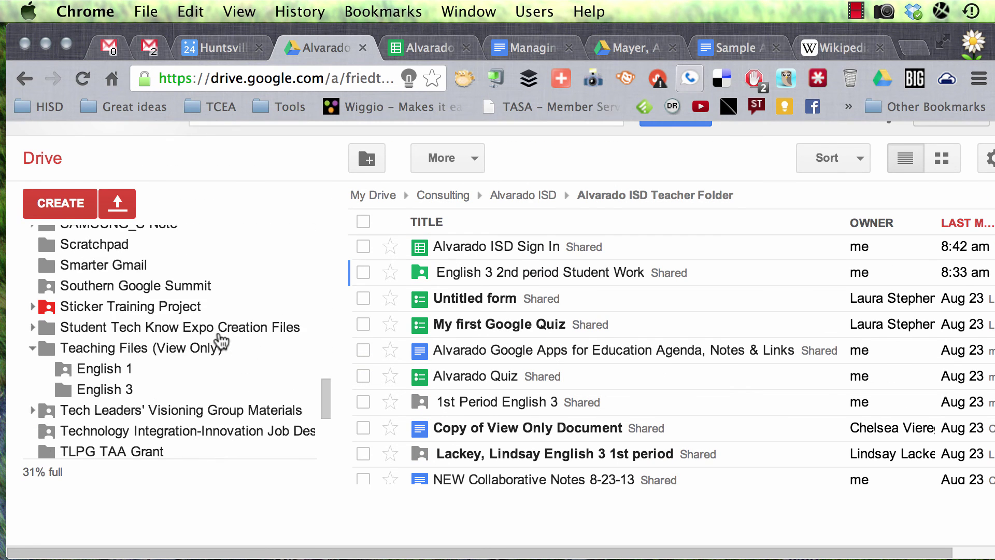
left_click(138, 350)
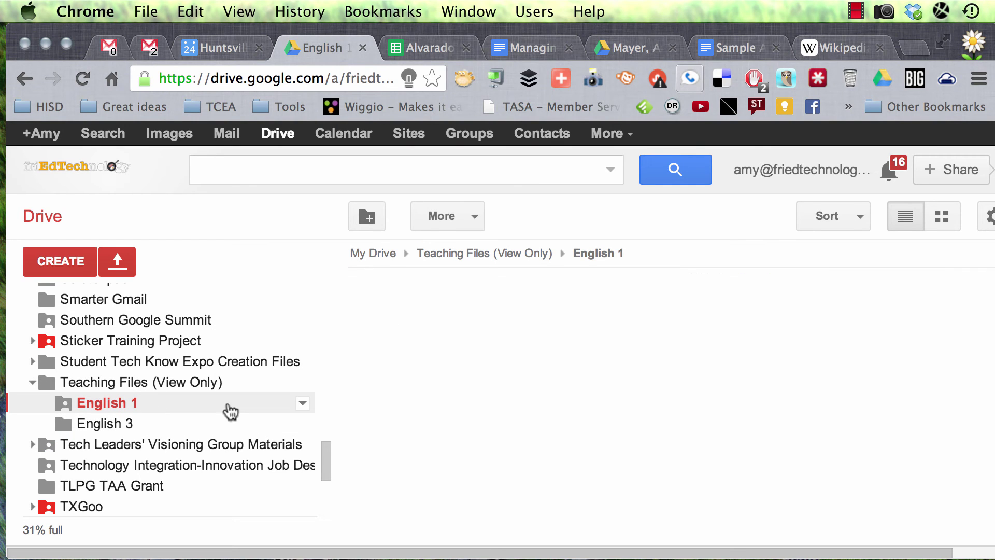
left_click(303, 404)
Invite the pasted staff email addresses to English 1 with Can view access.
mouse_move(421, 349)
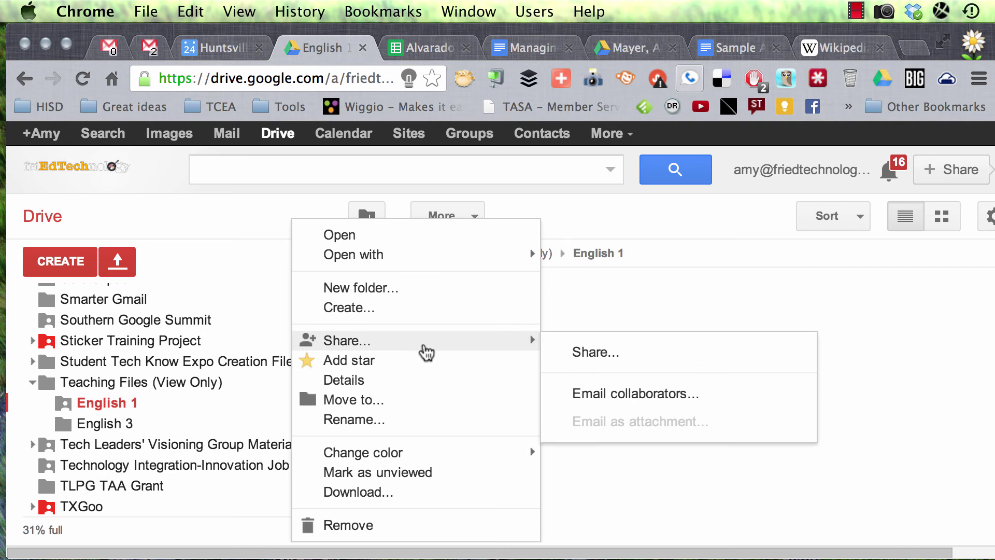
left_click(629, 348)
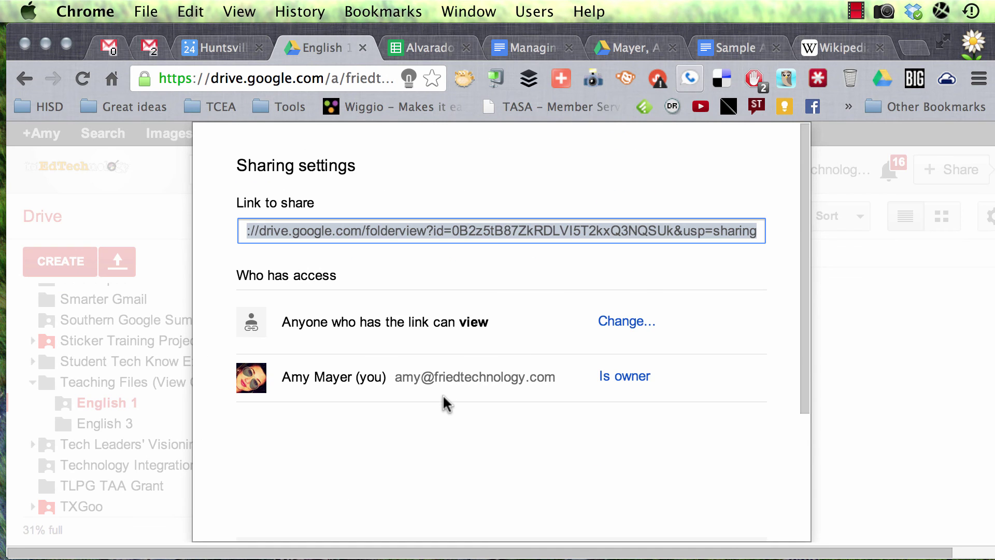
left_click(380, 414)
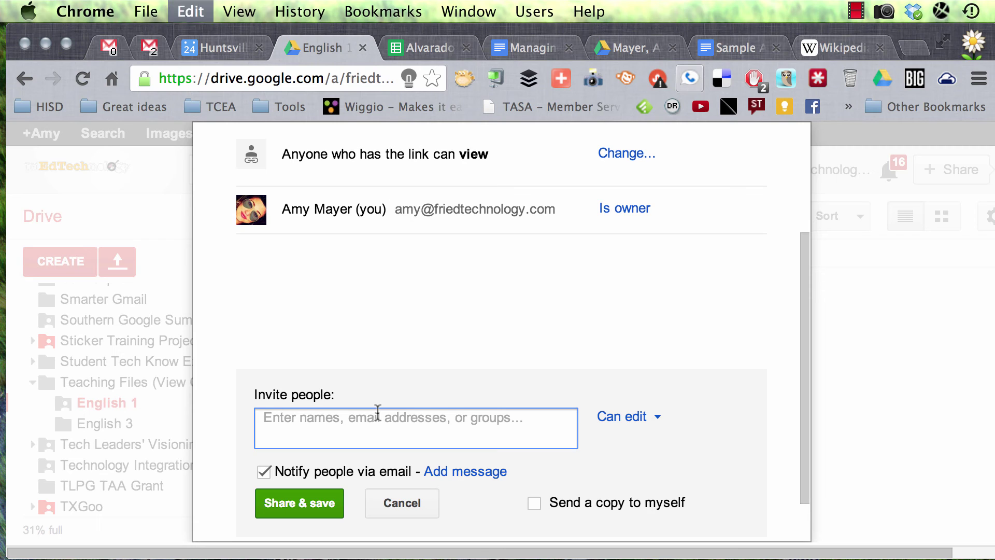
key("super+v")
left_click(625, 417)
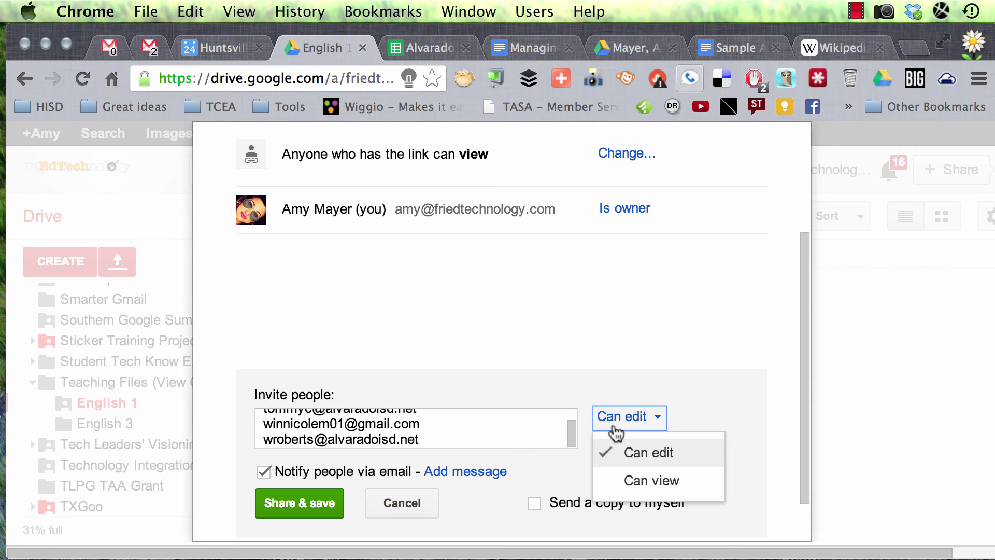
left_click(665, 478)
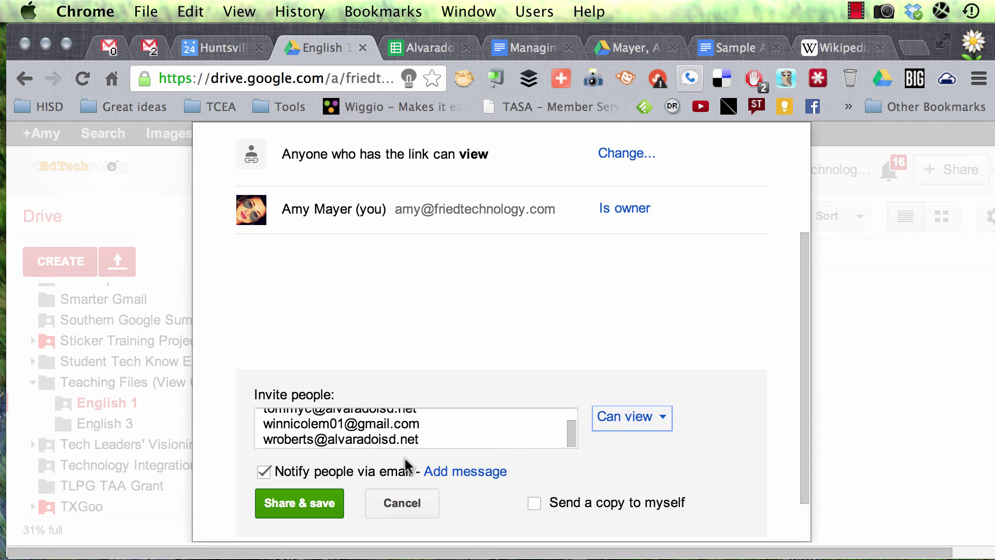
Add the message 'Here are the documents for your English 1 class this year.' and send the invitations.
left_click(482, 473)
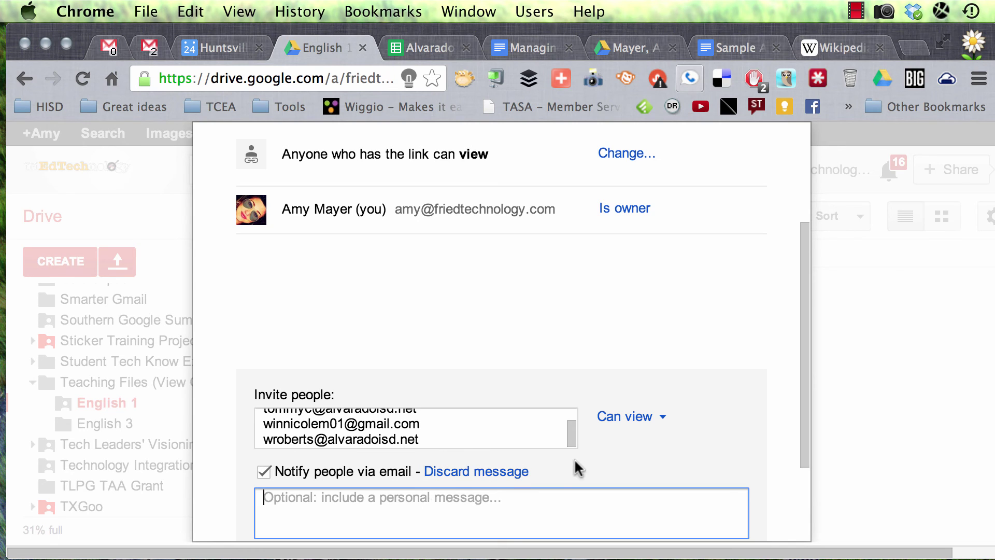
type("Here")
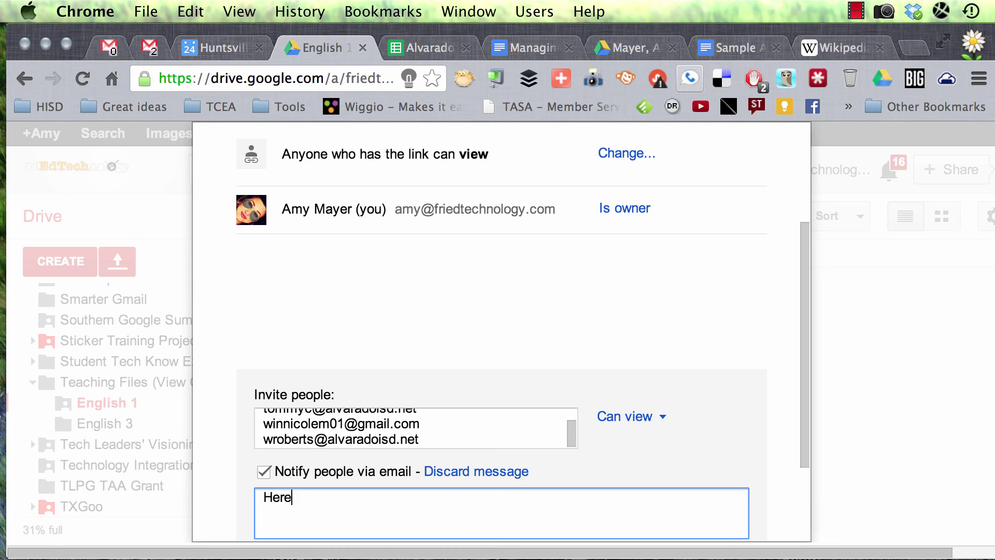
type(" are the docum")
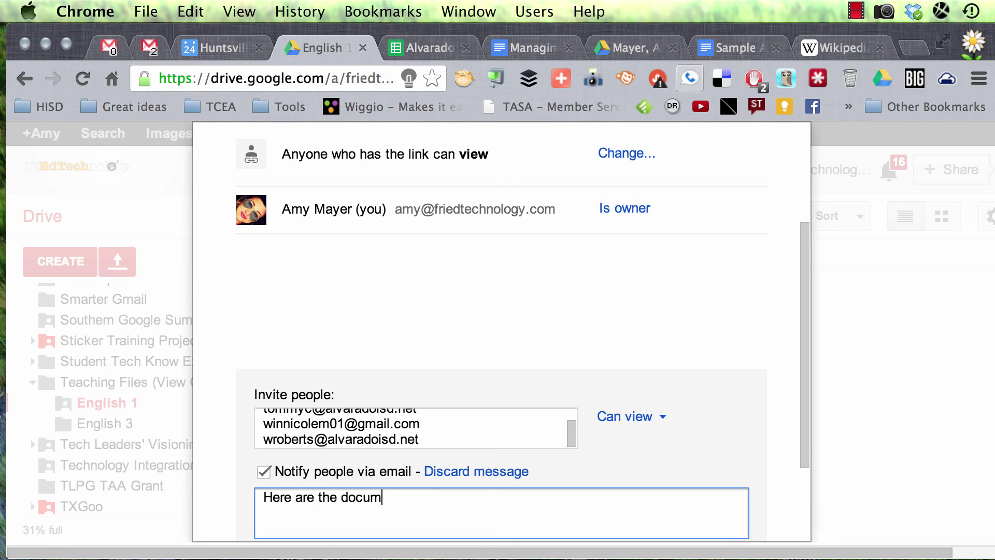
type("ents for your ")
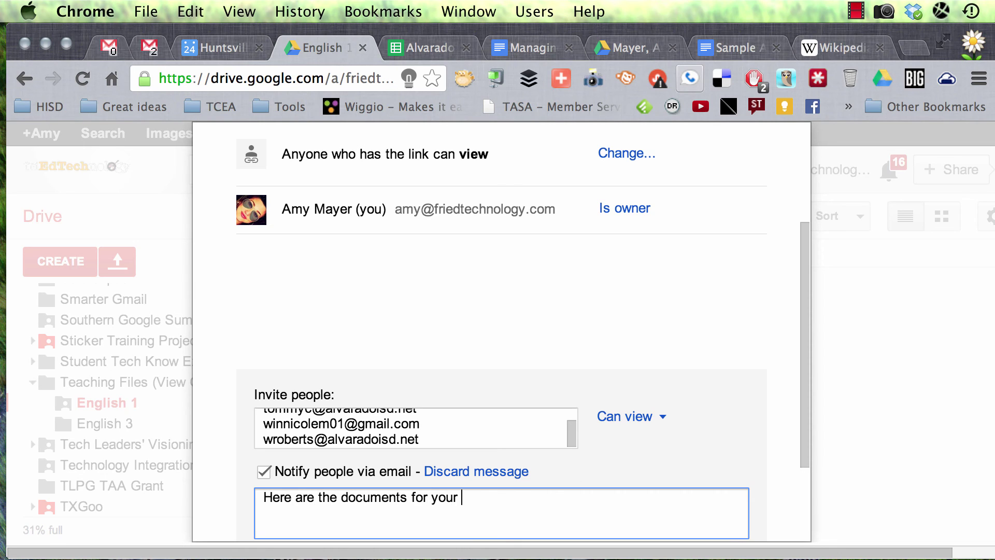
type("English 1 class this year")
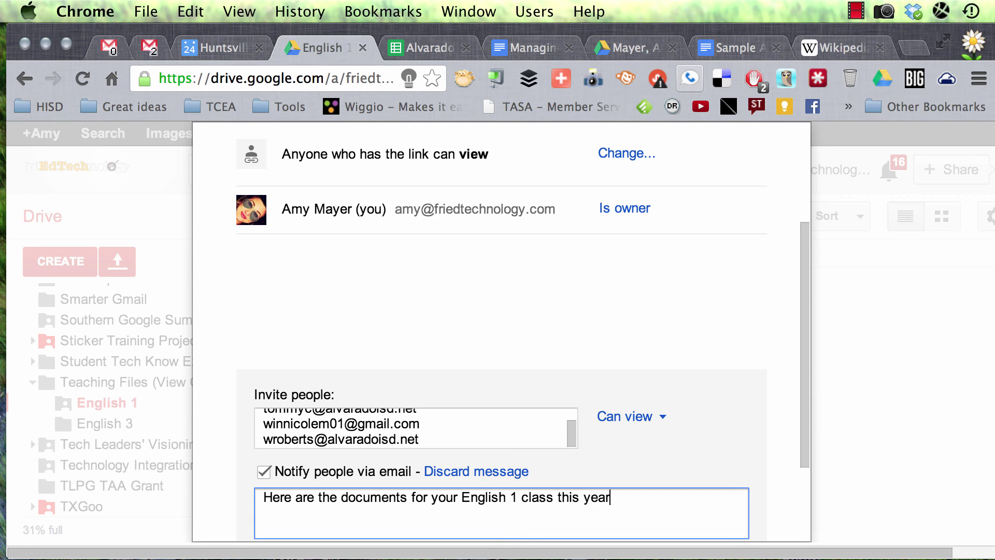
type(".")
scroll(581, 344, "down", 3)
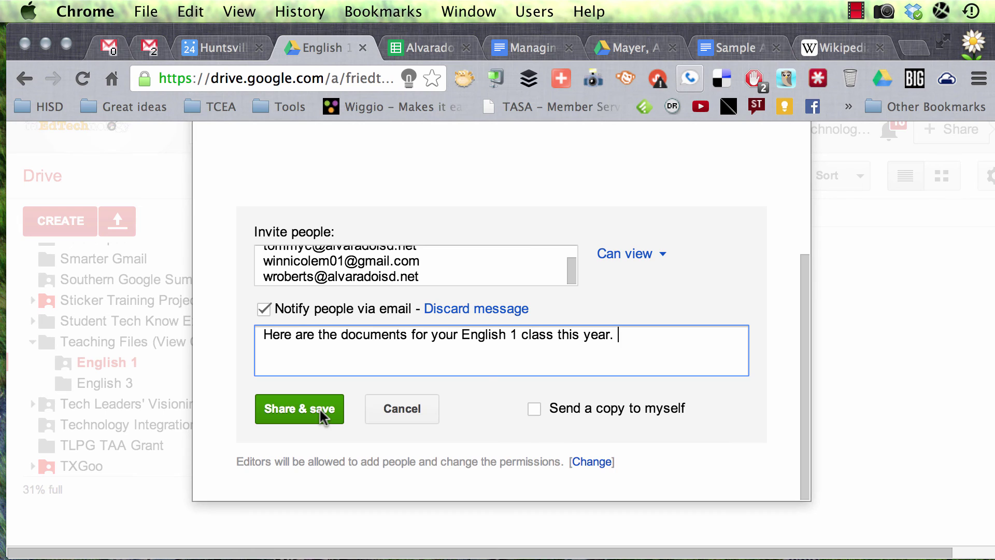
left_click(408, 403)
left_click(258, 467)
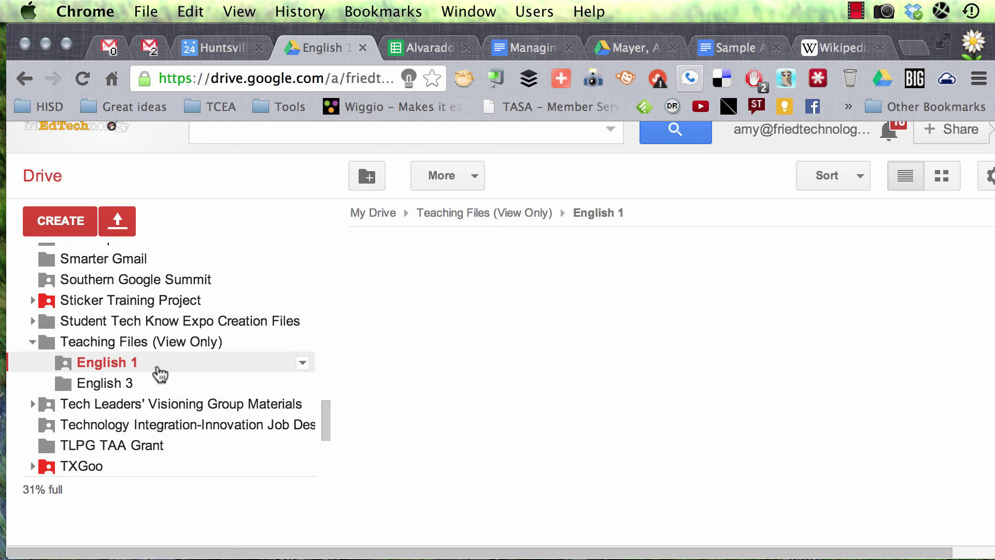
Look over the Drive sidebar folders, then switch to the Wikipedia Main Page tab.
scroll(150, 376, "down", 8)
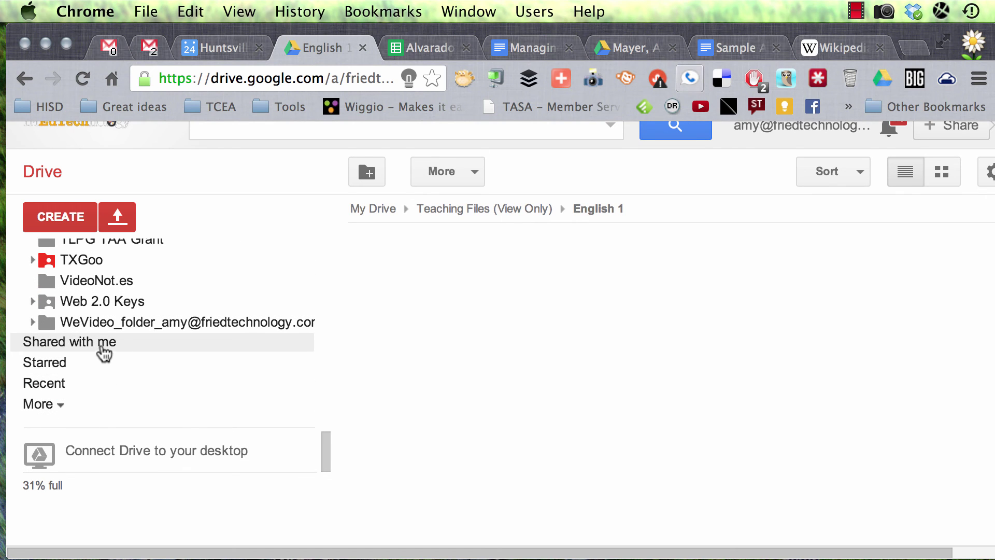
scroll(145, 329, "up", 6)
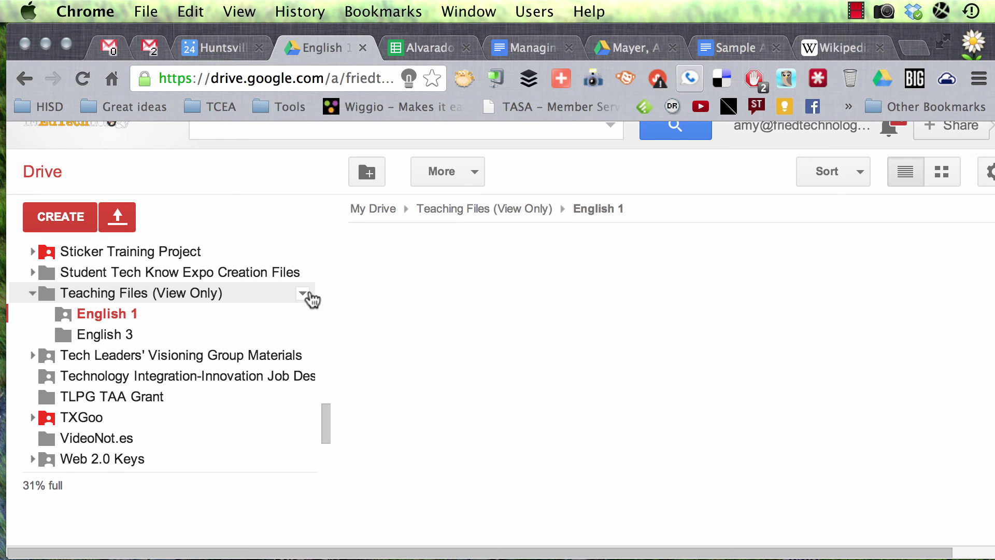
left_click(852, 48)
Search Google for 'doctopus' and open the youpd.org article on the Doctopus script.
left_click(342, 74)
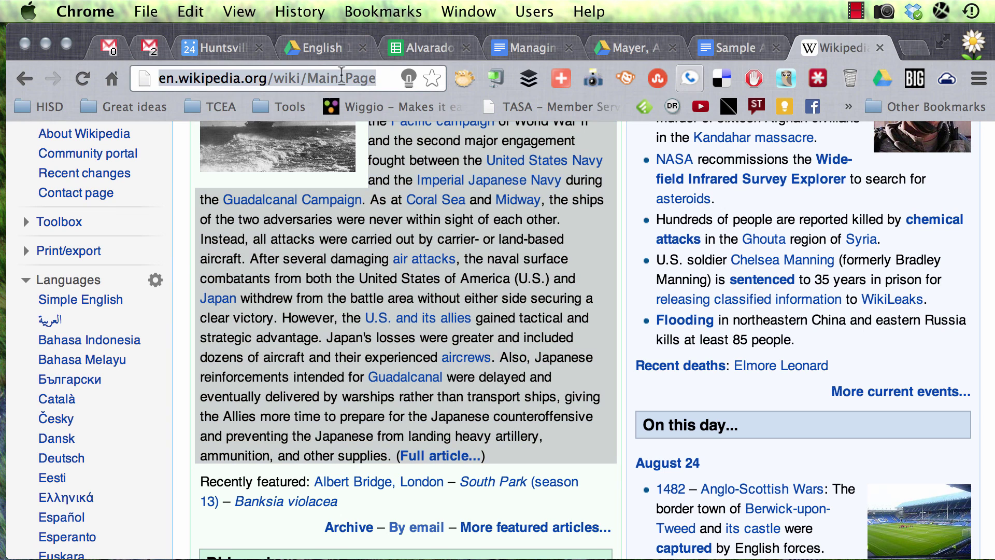
type("doctopus")
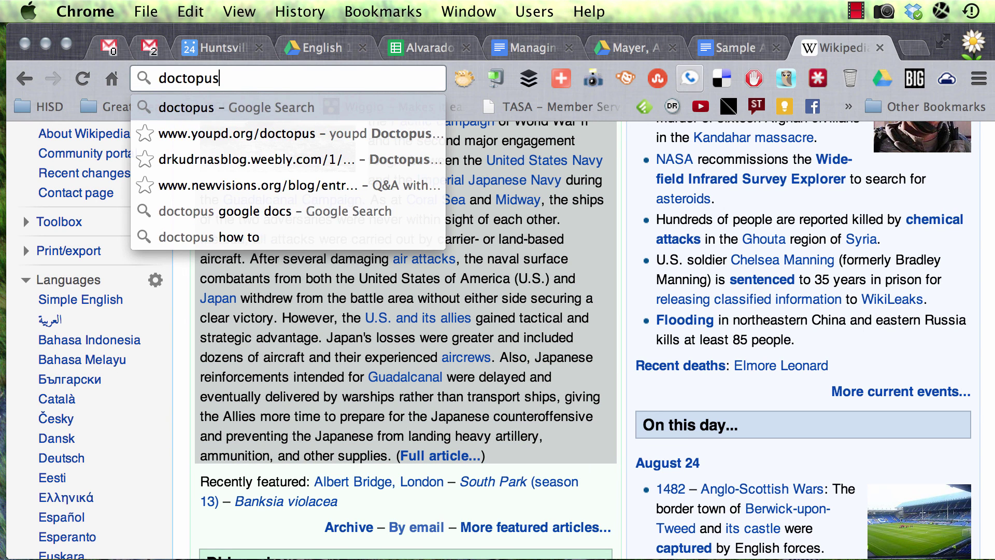
key("Return")
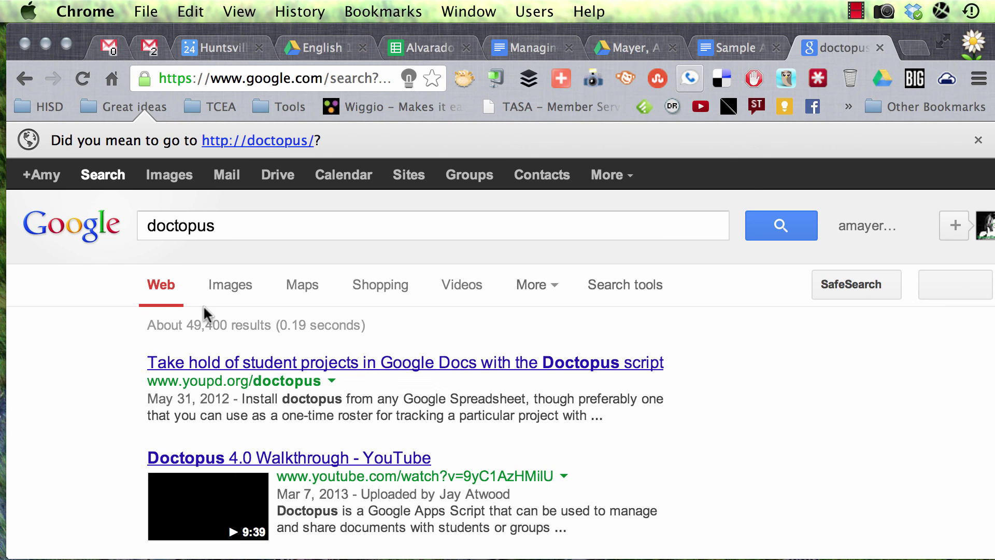
left_click(325, 360)
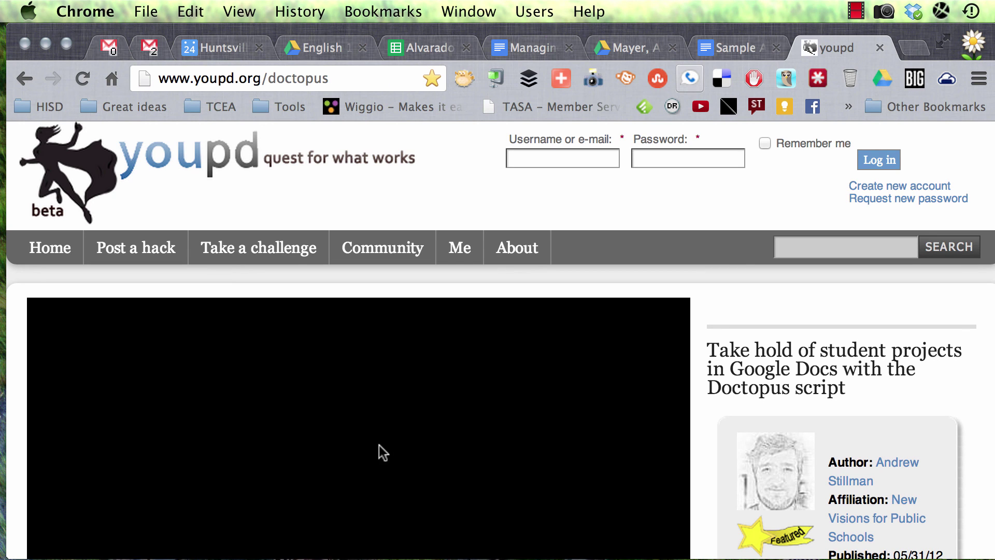
scroll(697, 449, "down", 2)
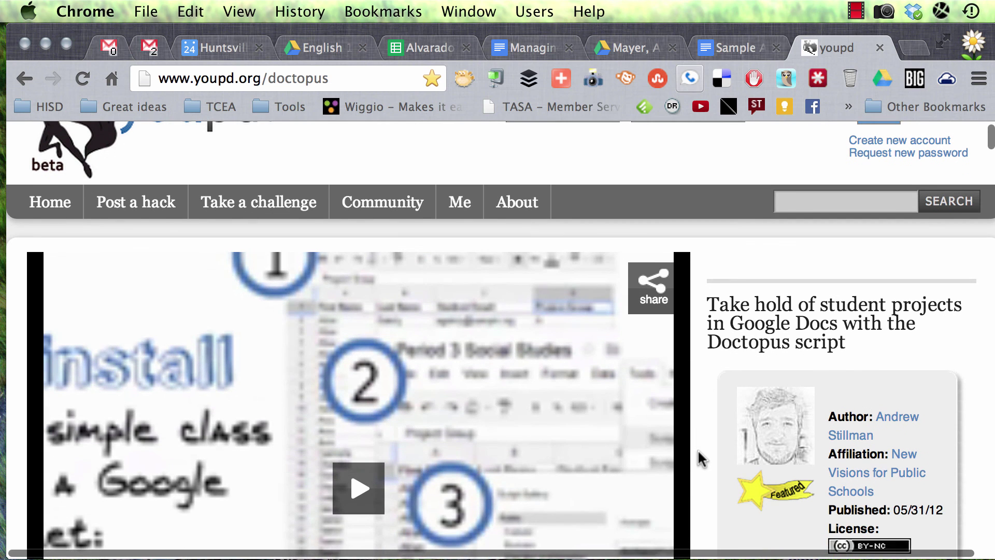
scroll(697, 448, "up", 2)
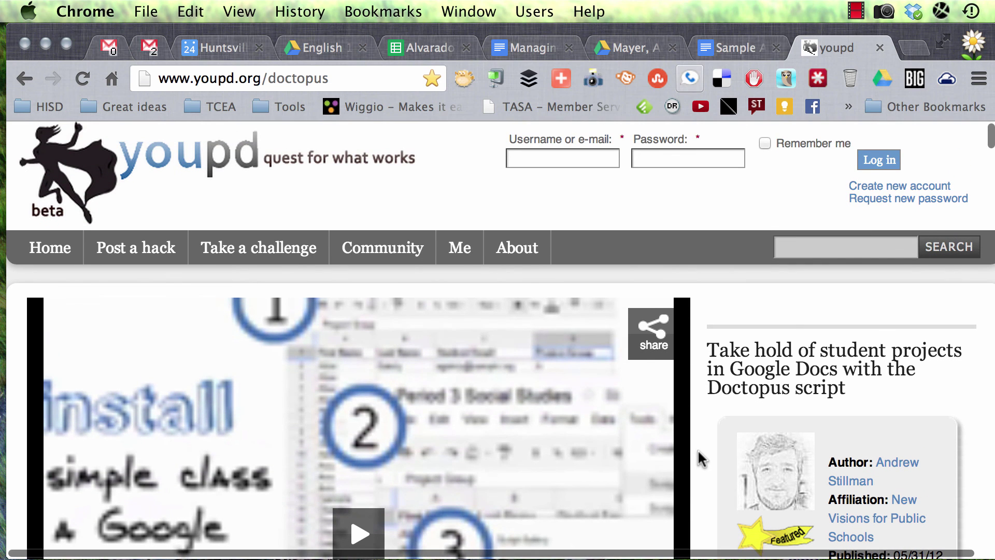
scroll(697, 448, "down", 2)
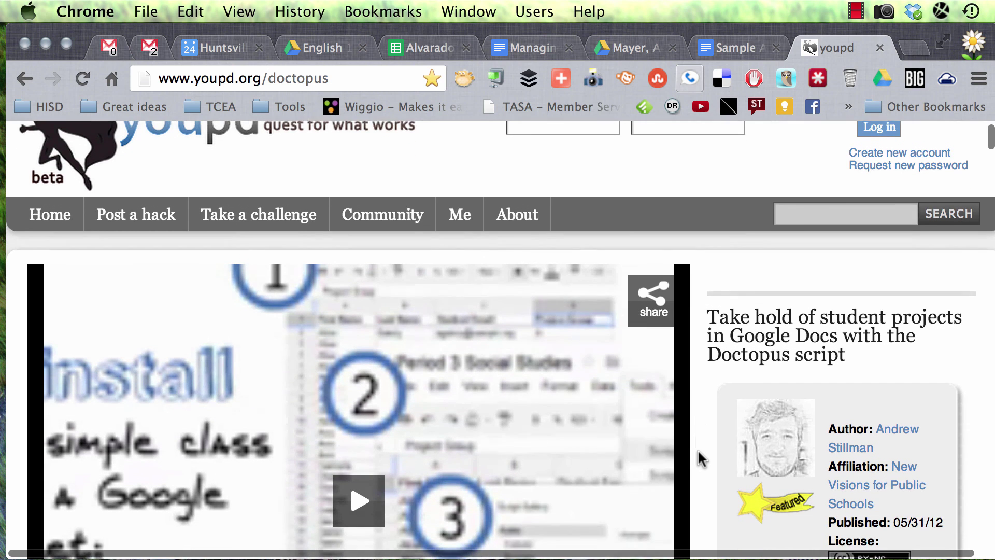
scroll(697, 448, "down", 3)
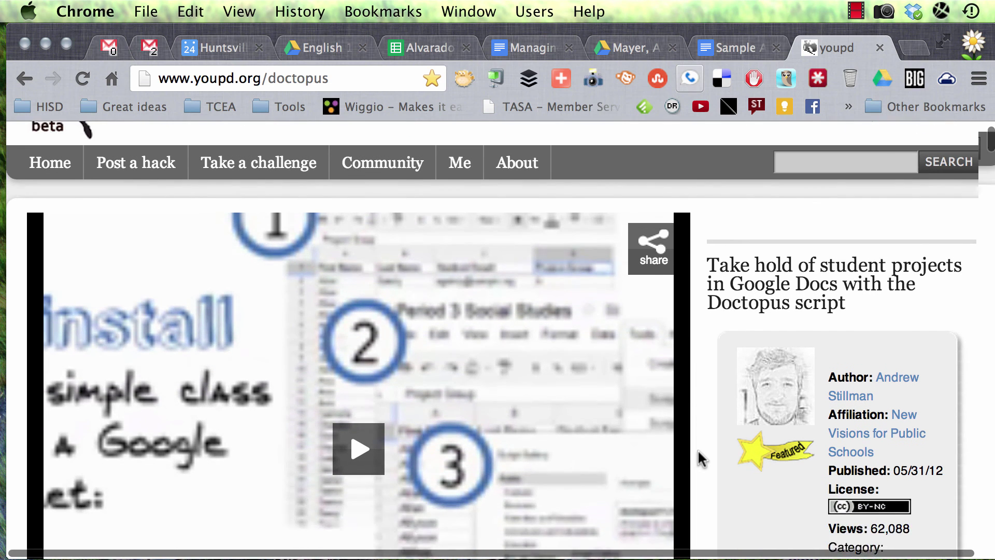
scroll(698, 449, "down", 12)
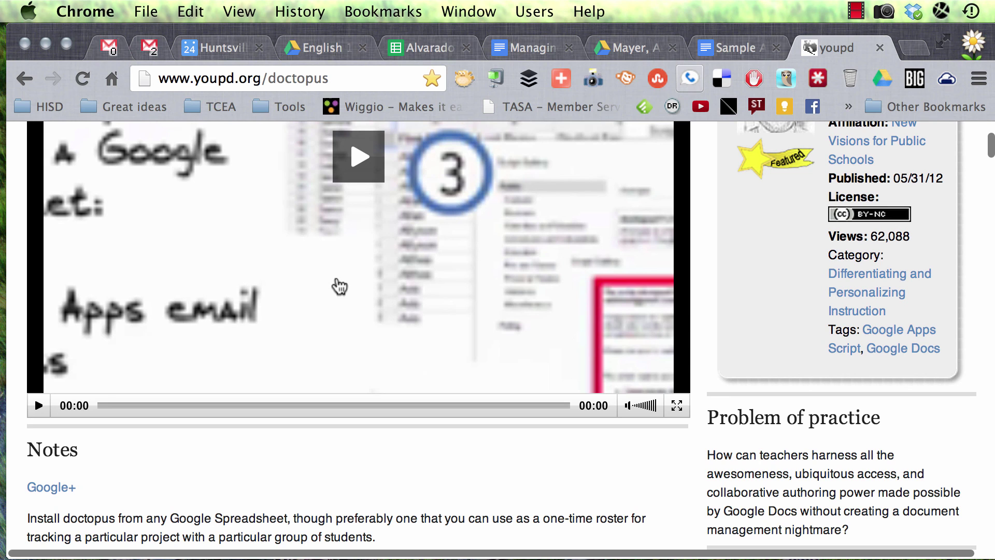
scroll(337, 284, "up", 5)
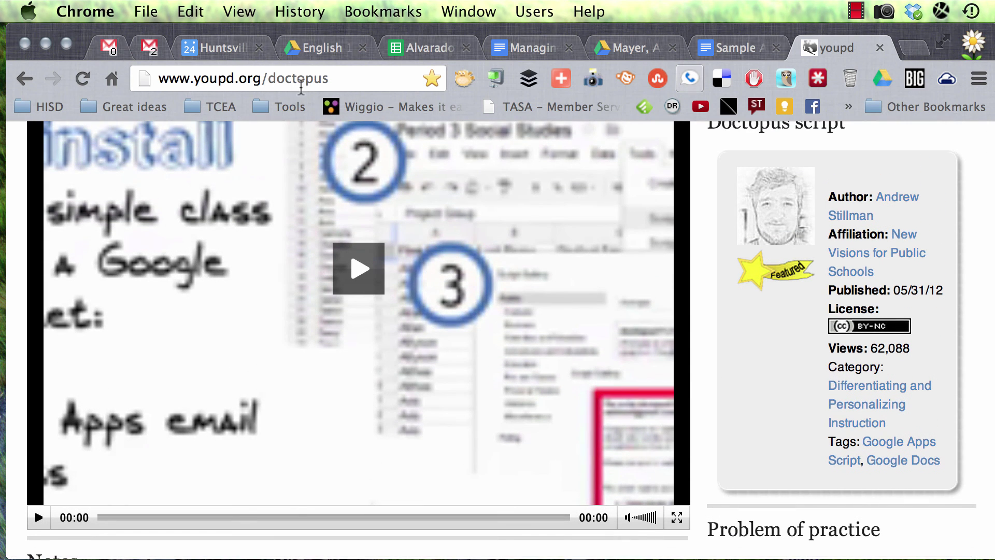
scroll(371, 377, "up", 10)
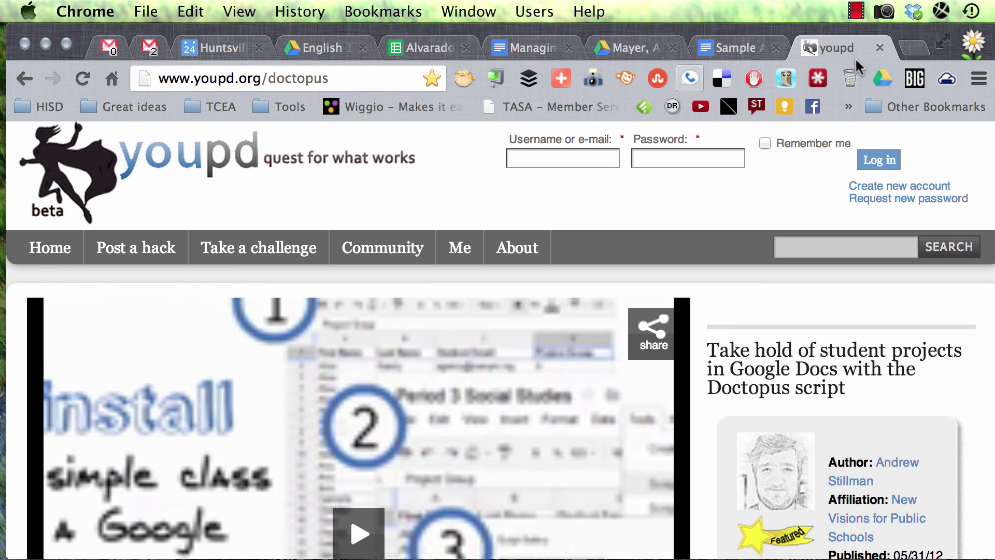
left_click(863, 14)
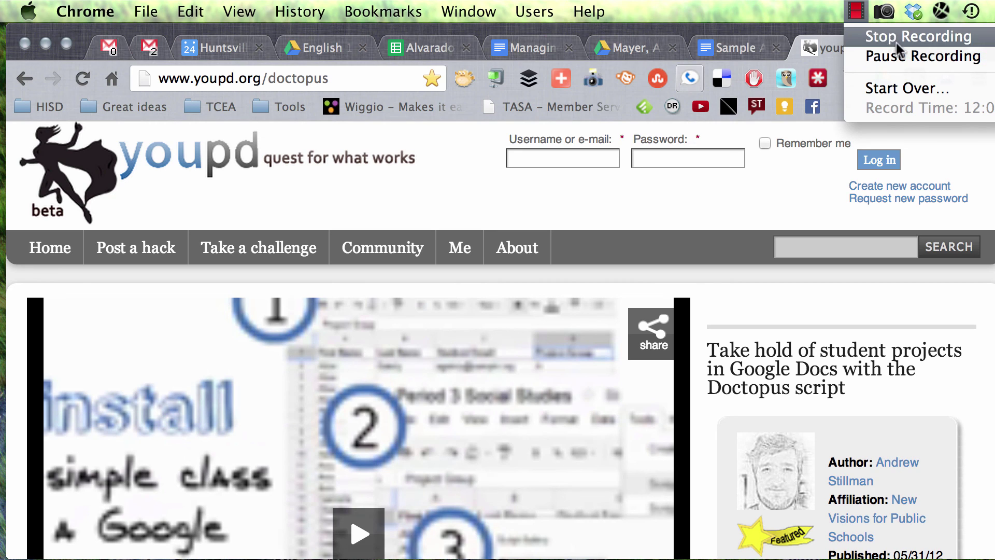